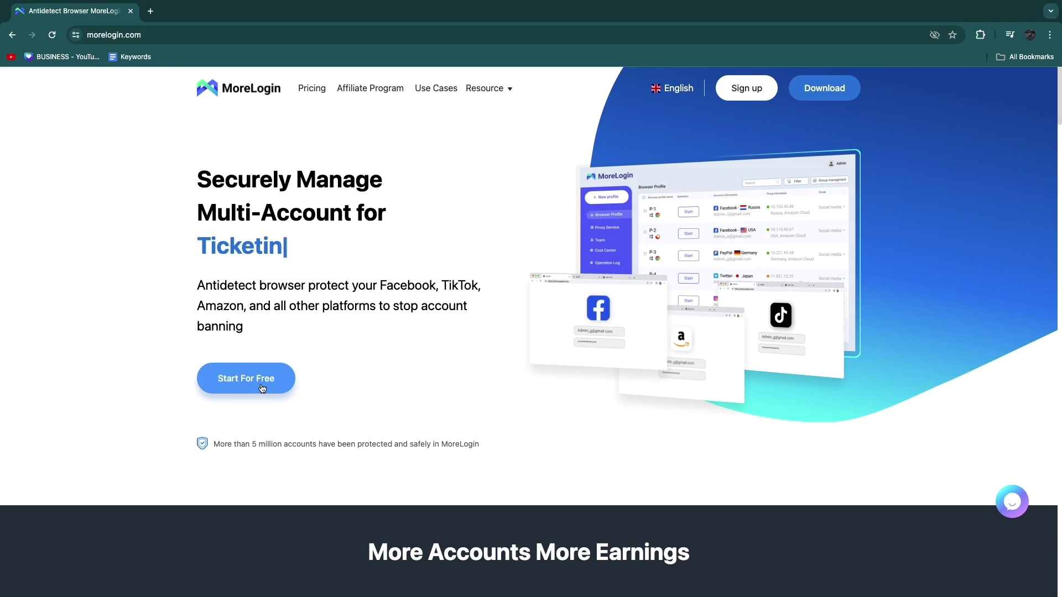
# - Go to the download page and choose the macOS version of MoreLogin
pyautogui.click(240, 377)
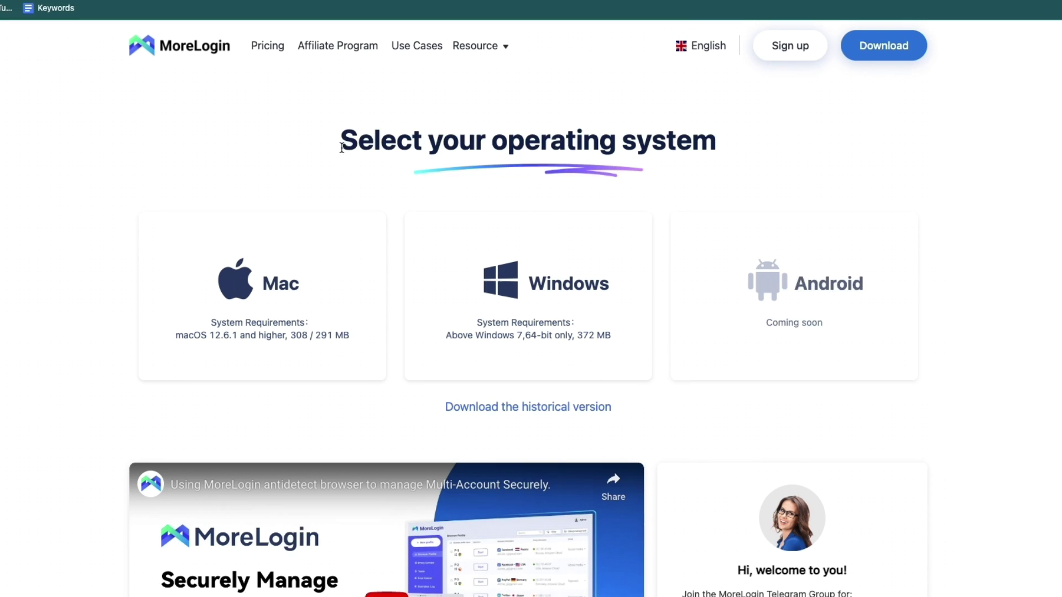
pyautogui.moveTo(369, 168); pyautogui.dragTo(689, 173)
pyautogui.click(298, 194)
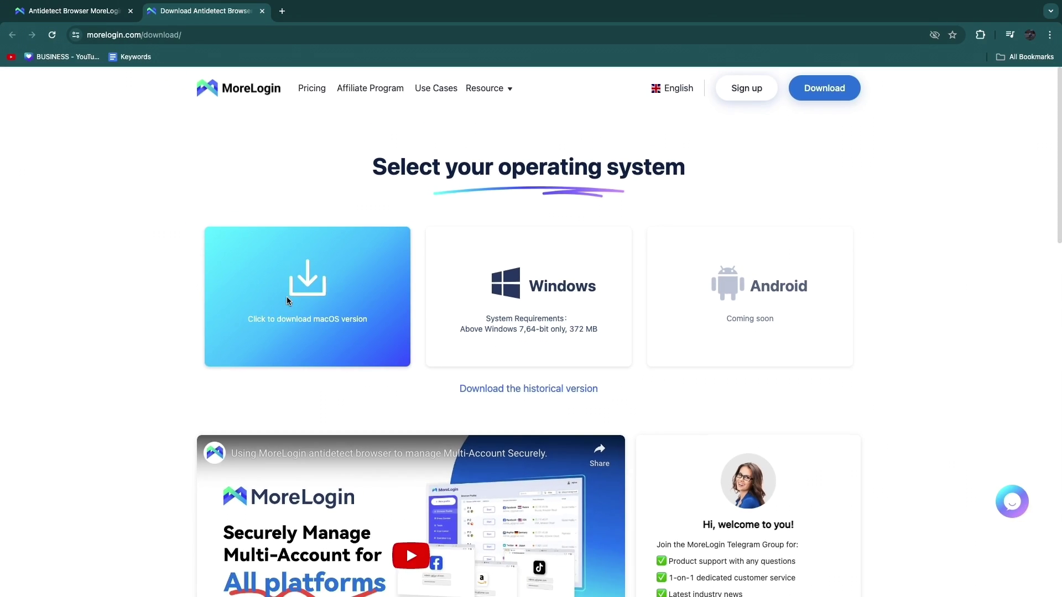
pyautogui.click(287, 298)
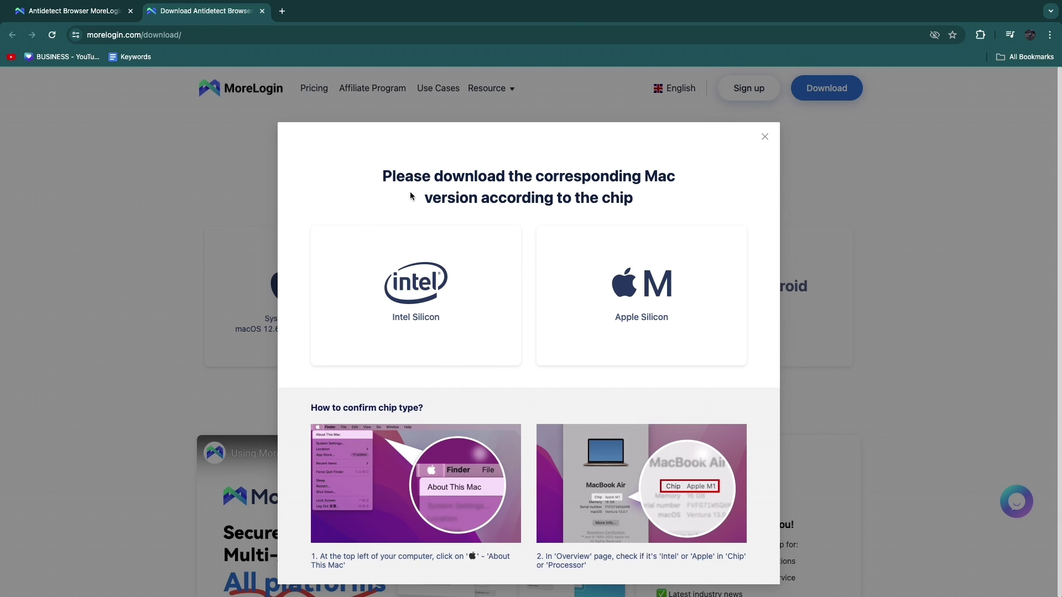
# - Start downloading the Apple Silicon Mac build from the chip dialog
pyautogui.moveTo(409, 196); pyautogui.dragTo(662, 200)
pyautogui.click(639, 209)
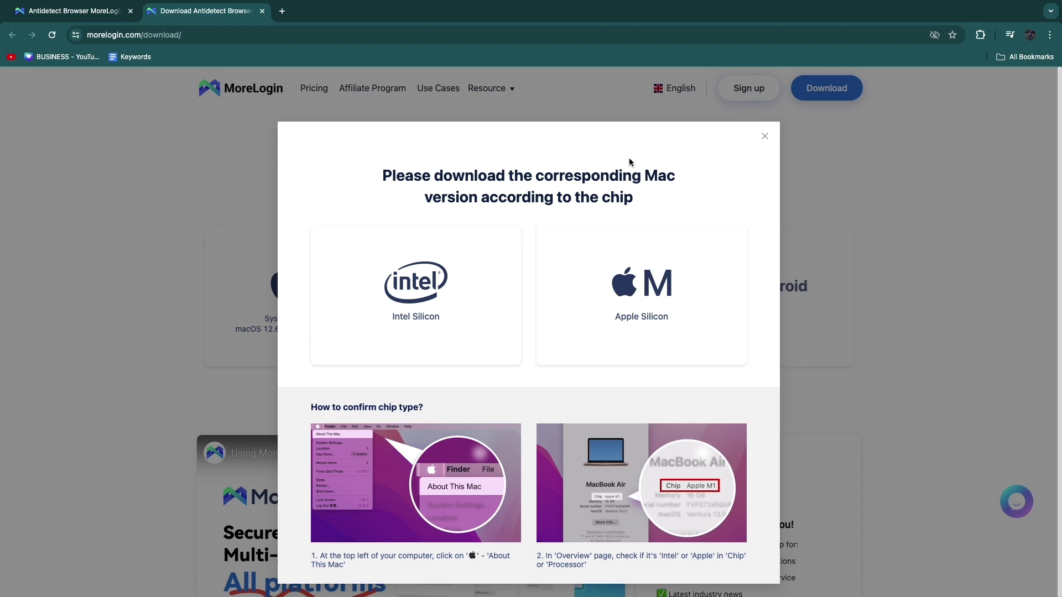
pyautogui.click(648, 291)
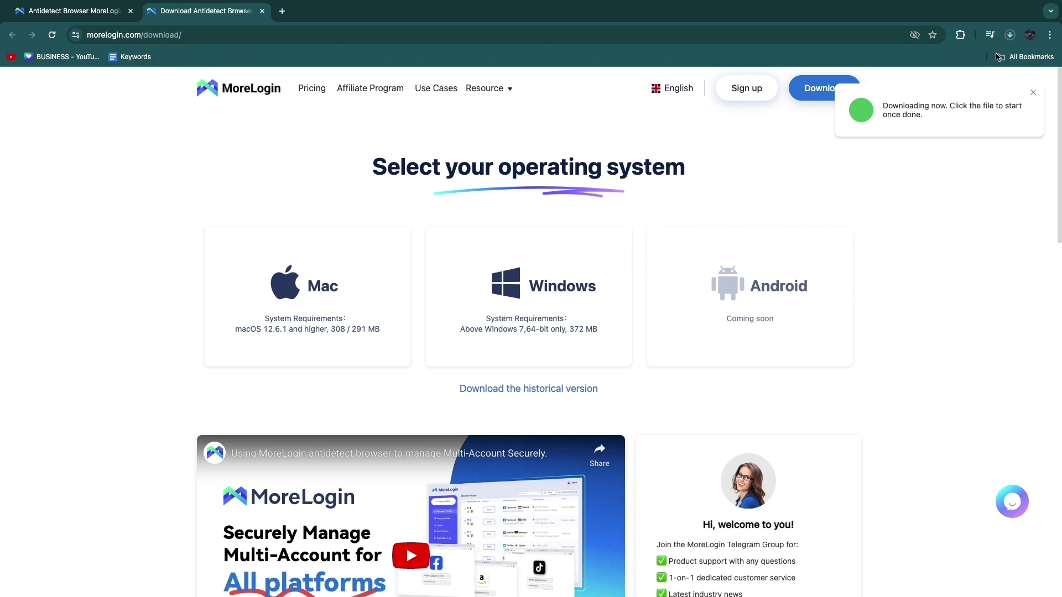
# - Check the recent downloads and read through the E-commerce use-case advantages
pyautogui.click(1011, 36)
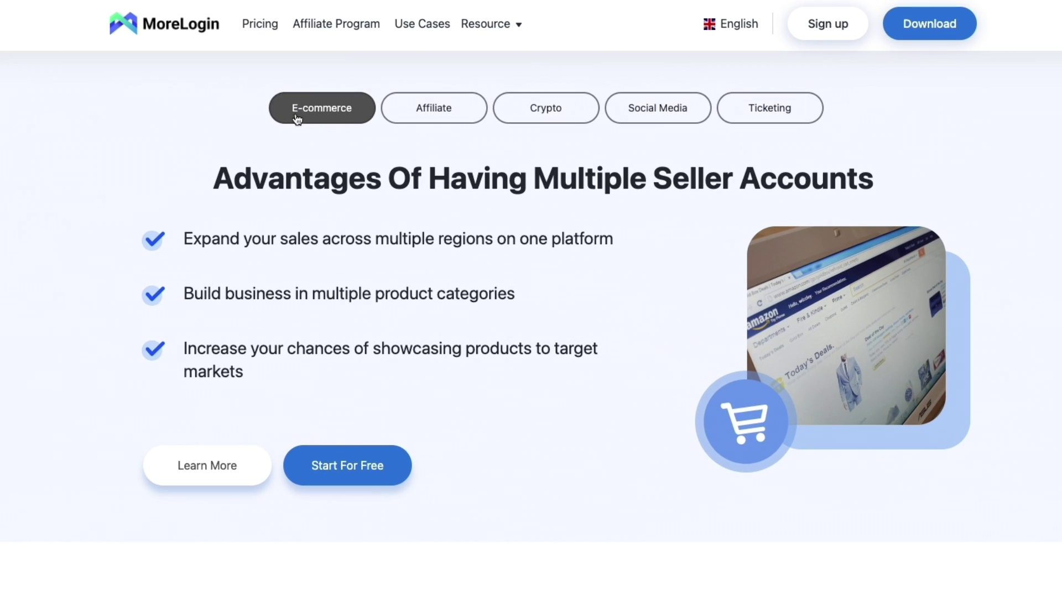
pyautogui.moveTo(175, 245); pyautogui.dragTo(591, 253)
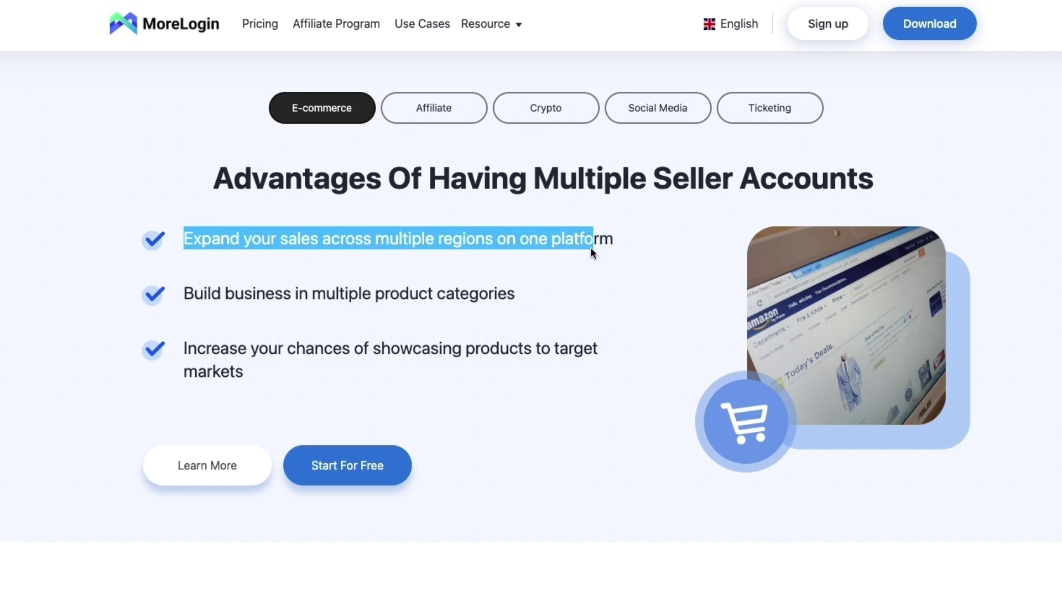
pyautogui.moveTo(185, 296); pyautogui.dragTo(512, 308)
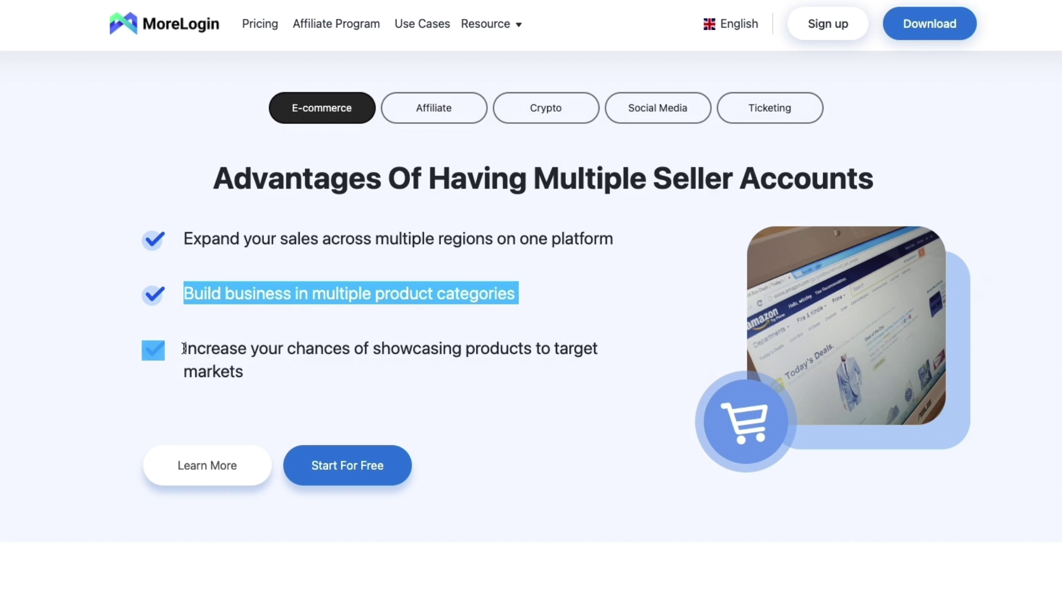
pyautogui.moveTo(183, 348)
pyautogui.mouseDown()
pyautogui.moveTo(510, 349)
pyautogui.moveTo(316, 370)
pyautogui.mouseUp()
# - Browse the Affiliate, Crypto, Social Media and Ticketing use-case sections
pyautogui.click(426, 114)
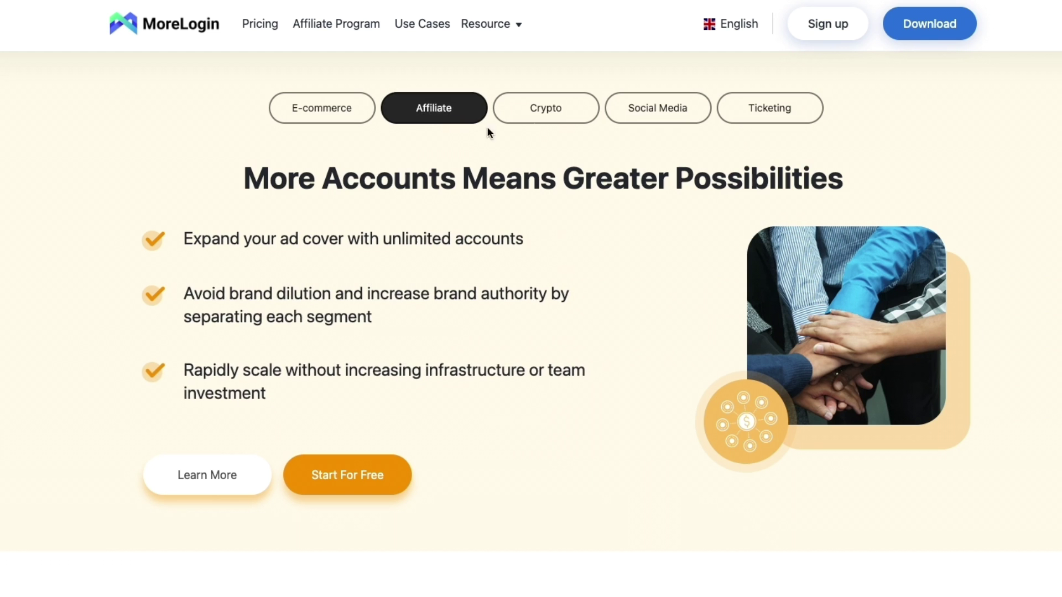
pyautogui.click(544, 107)
pyautogui.click(657, 106)
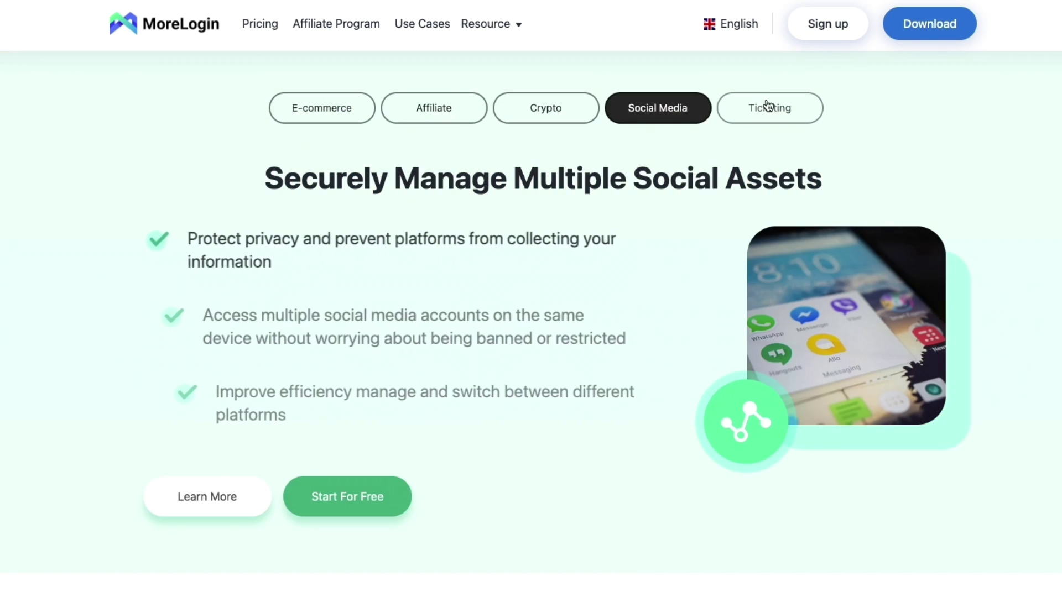
pyautogui.click(779, 108)
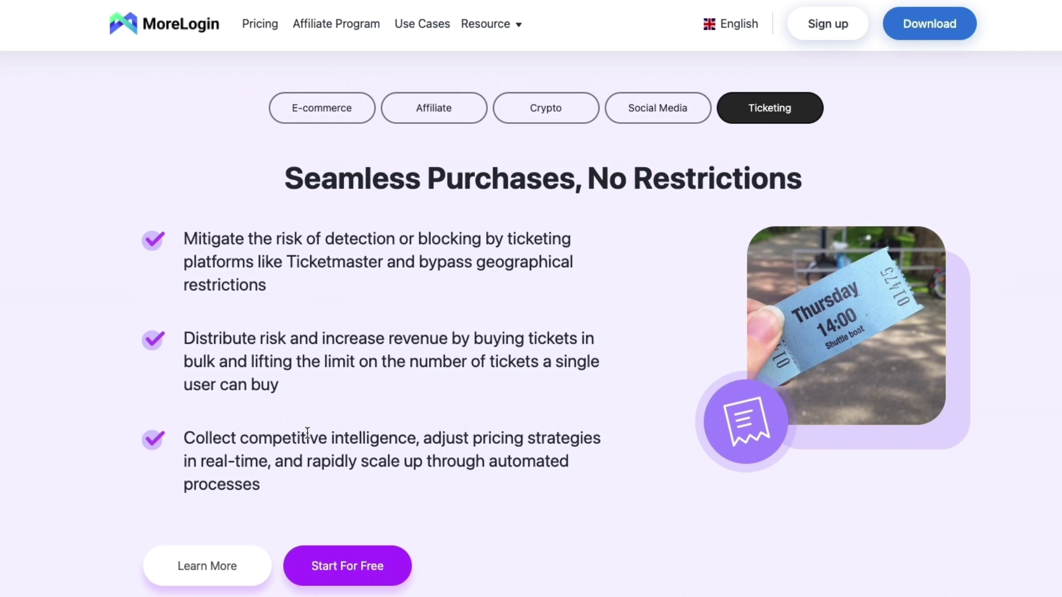
# - View the pricing page with monthly plans, reviewing the Free plan and its profile count
pyautogui.click(264, 25)
pyautogui.scroll(-2, 473, 224)
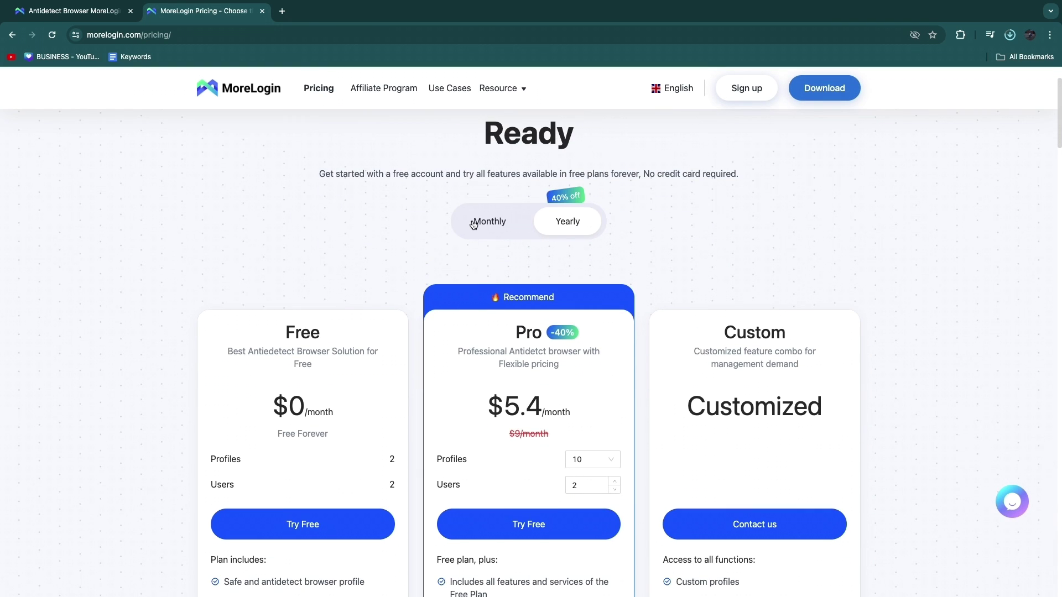
pyautogui.click(473, 225)
pyautogui.scroll(-2, 223, 322)
pyautogui.moveTo(265, 146); pyautogui.dragTo(379, 179)
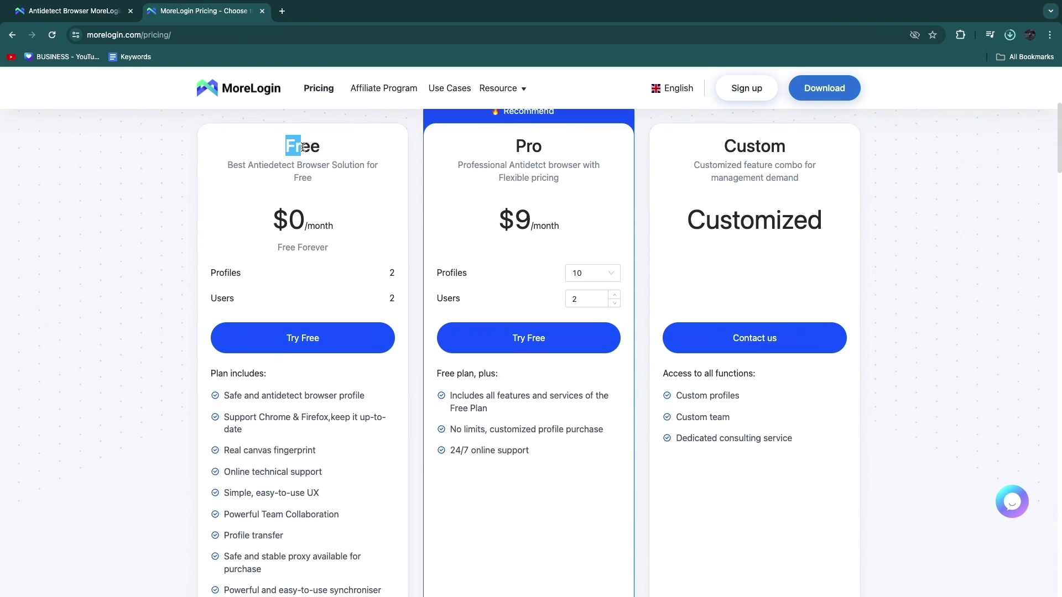
pyautogui.click(205, 283)
pyautogui.tripleClick(391, 275)
pyautogui.click(375, 264)
pyautogui.scroll(2, 374, 287)
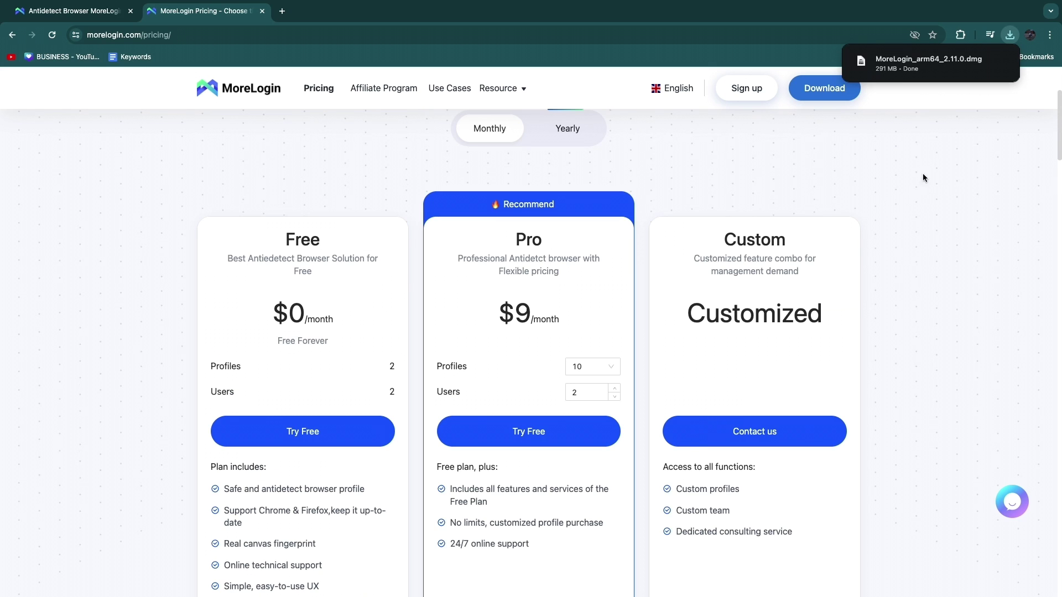
# - Mount the MoreLogin disk image, agree to the license and copy the app into Applications
pyautogui.click(905, 69)
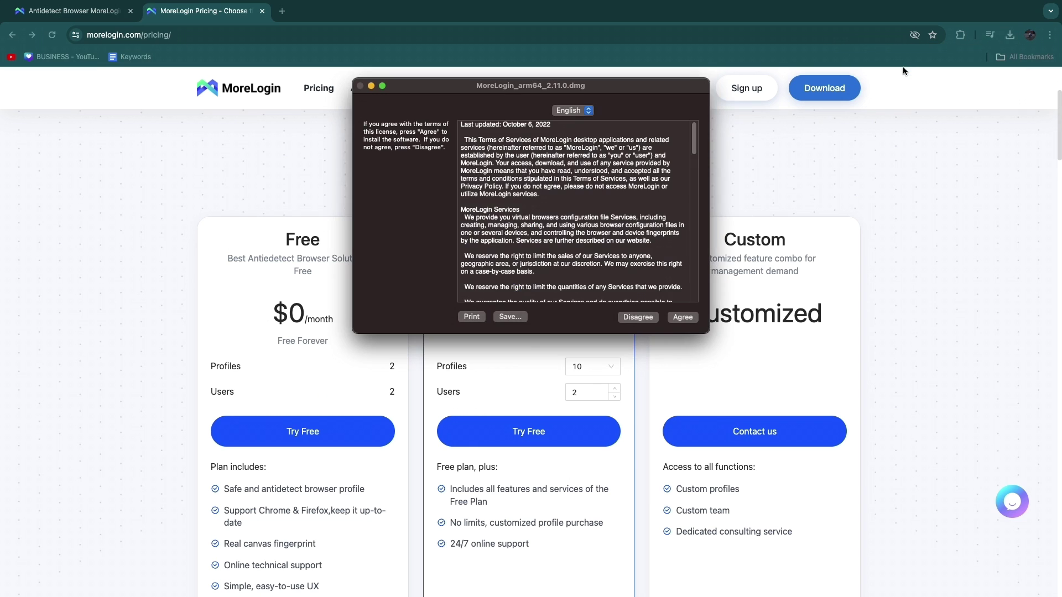
pyautogui.scroll(-2, 694, 266)
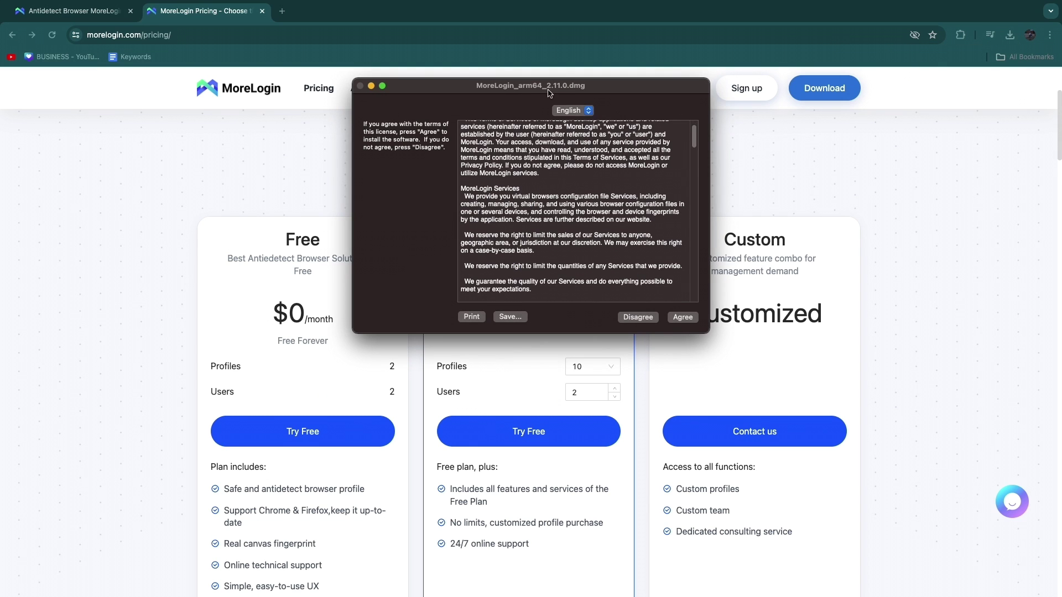
pyautogui.scroll(3, 688, 295)
pyautogui.click(683, 317)
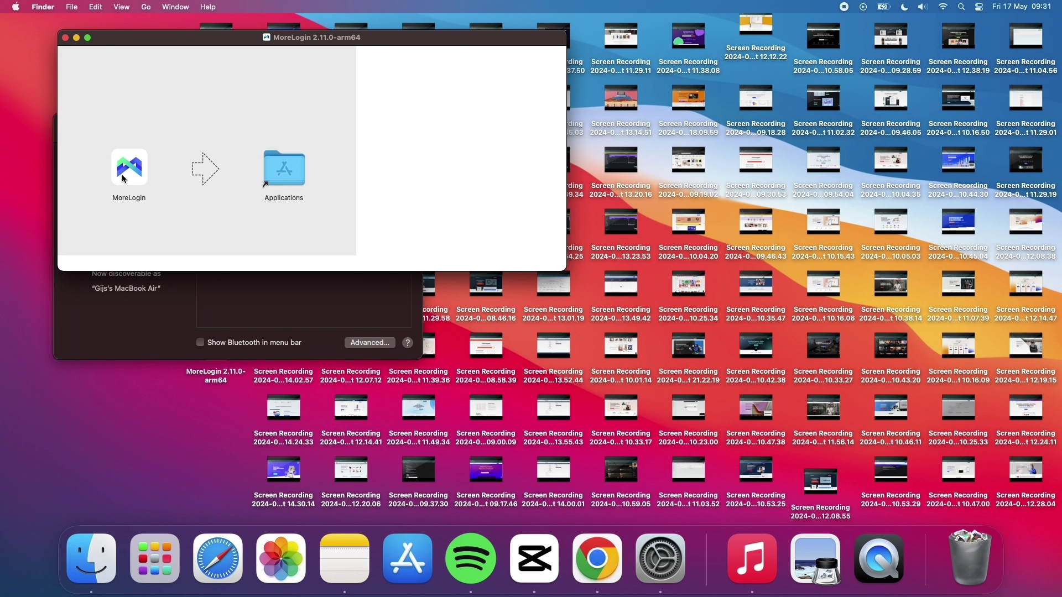
pyautogui.moveTo(123, 178); pyautogui.dragTo(285, 171)
# - Launch the newly installed MoreLogin app from Launchpad
pyautogui.click(155, 558)
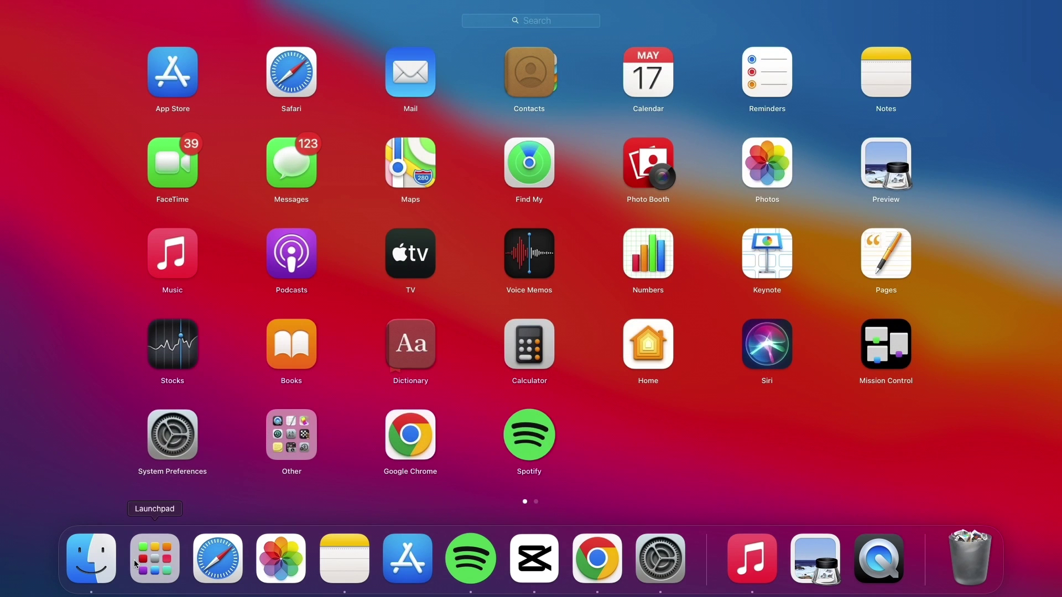
pyautogui.hscroll(2, 350, 420)
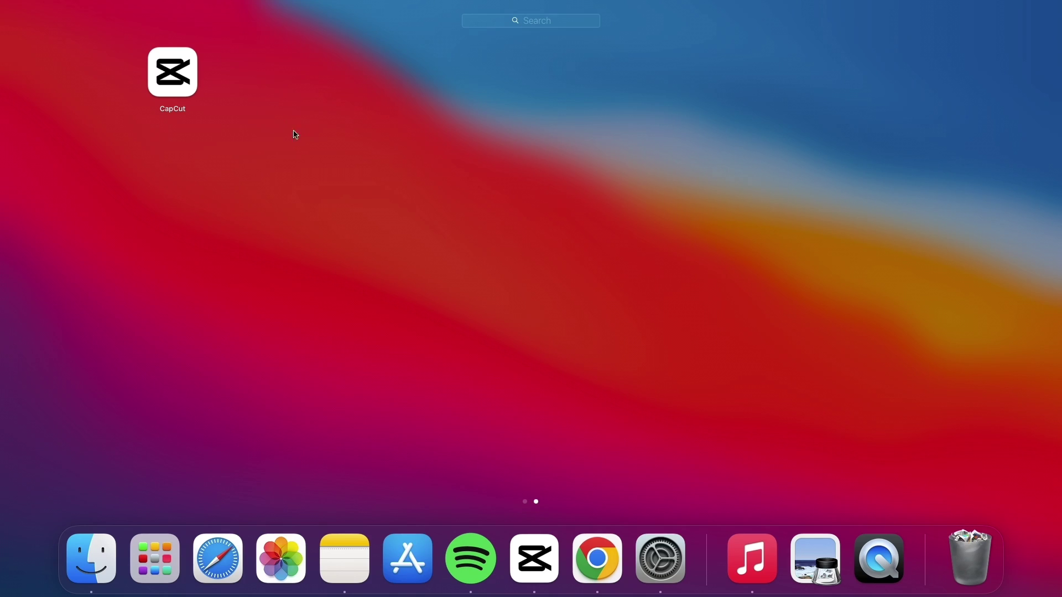
pyautogui.click(155, 558)
pyautogui.hscroll(-2, 539, 415)
pyautogui.click(639, 436)
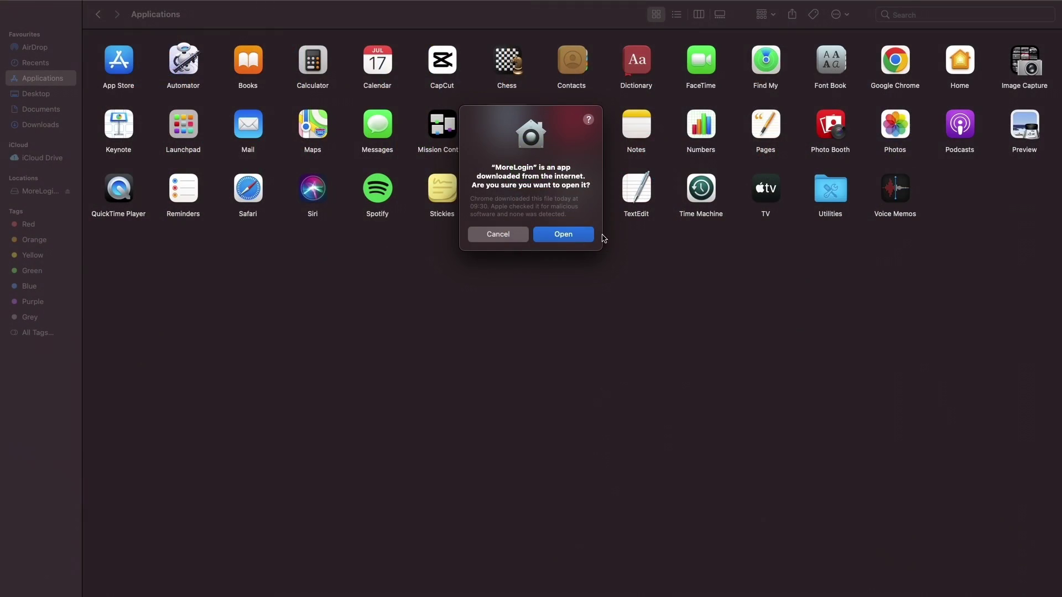
# - Confirm opening the app, maximise it and submit the Register account form
pyautogui.click(564, 235)
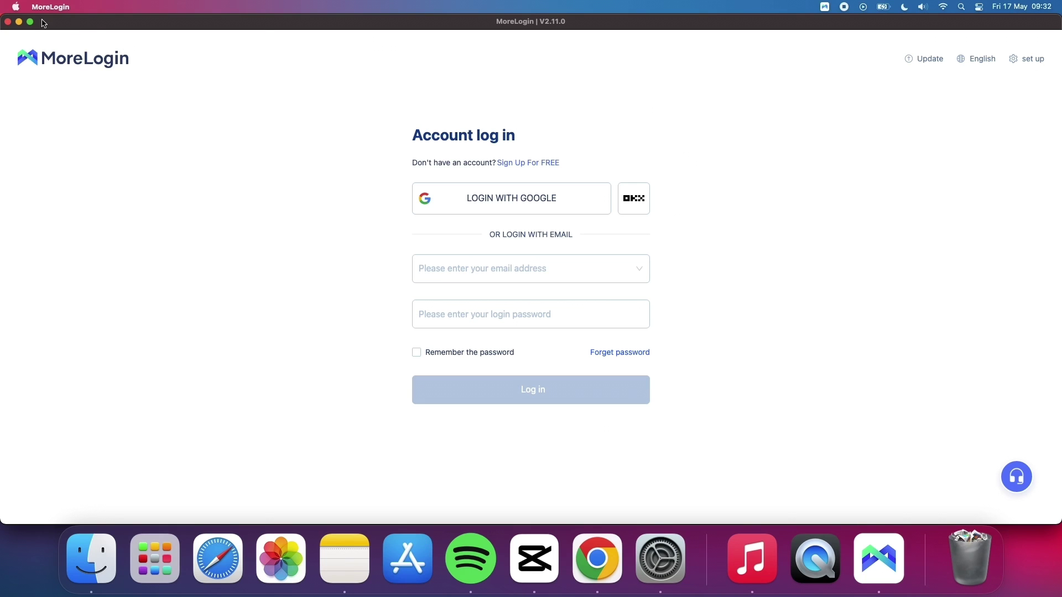
pyautogui.click(30, 22)
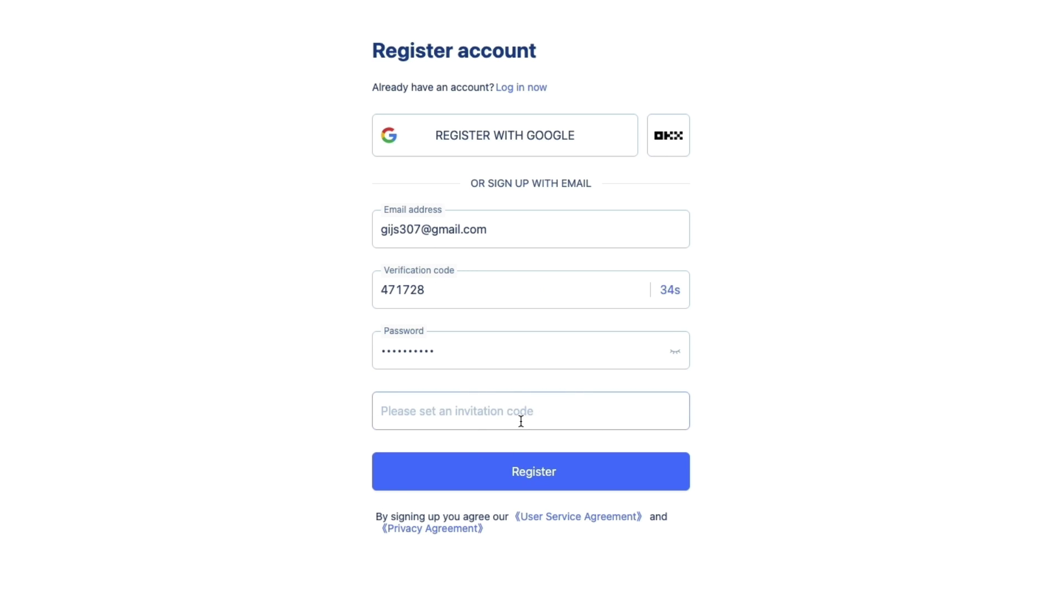
pyautogui.click(454, 418)
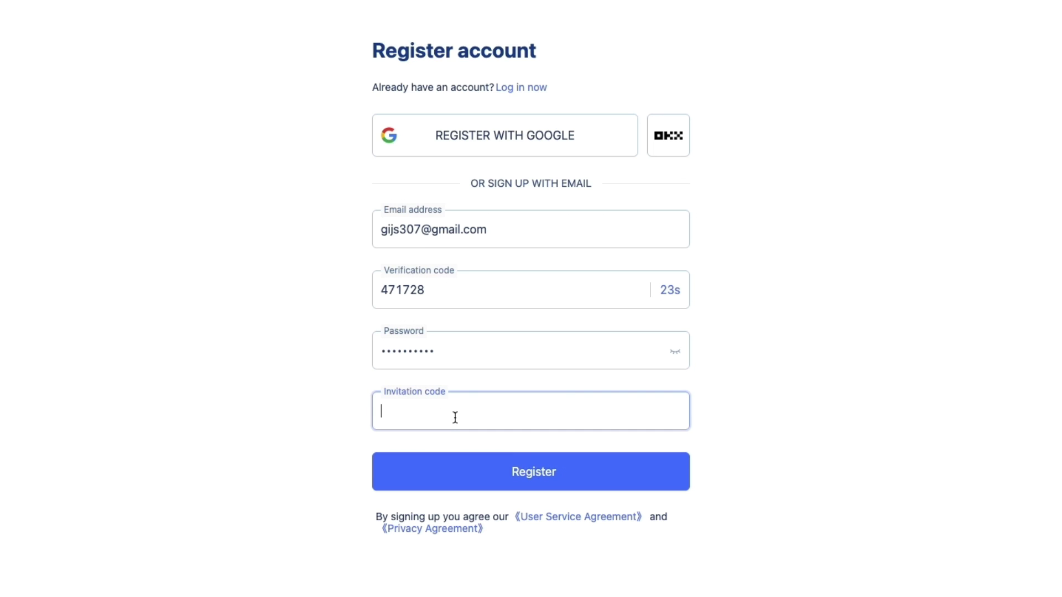
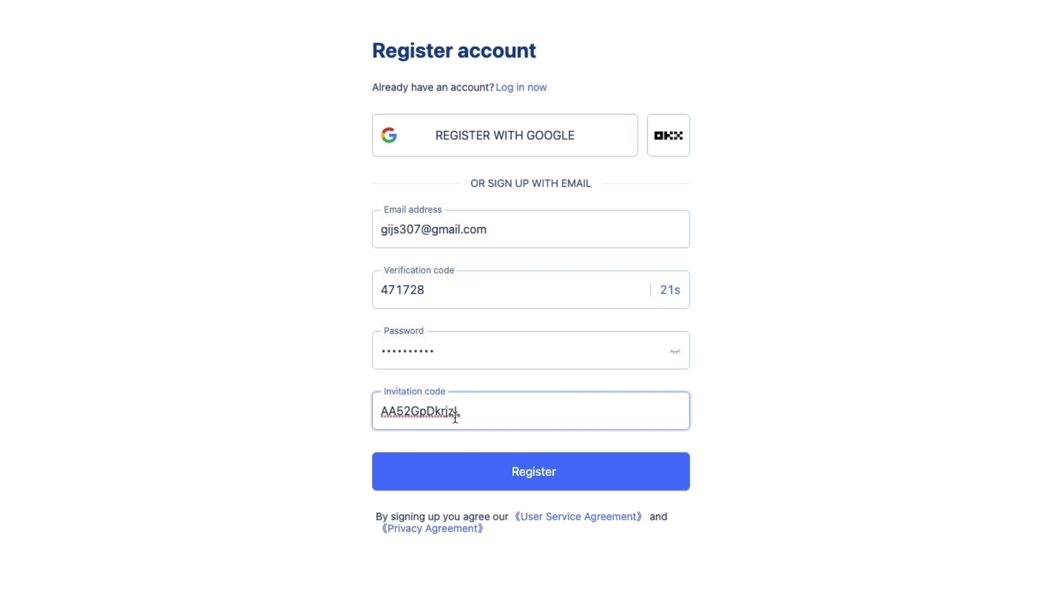
pyautogui.click(196, 346)
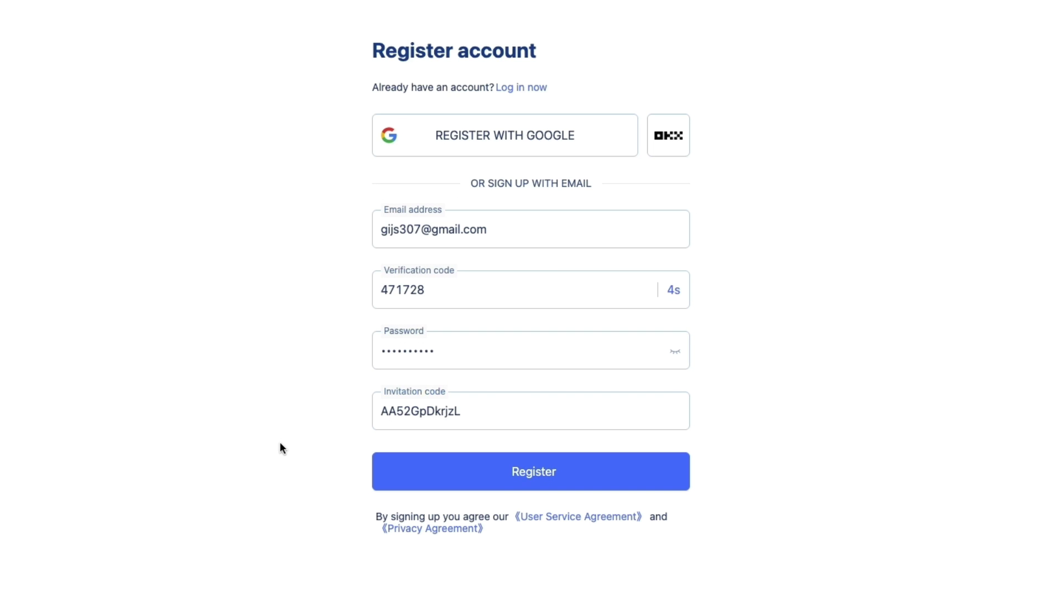
pyautogui.click(597, 468)
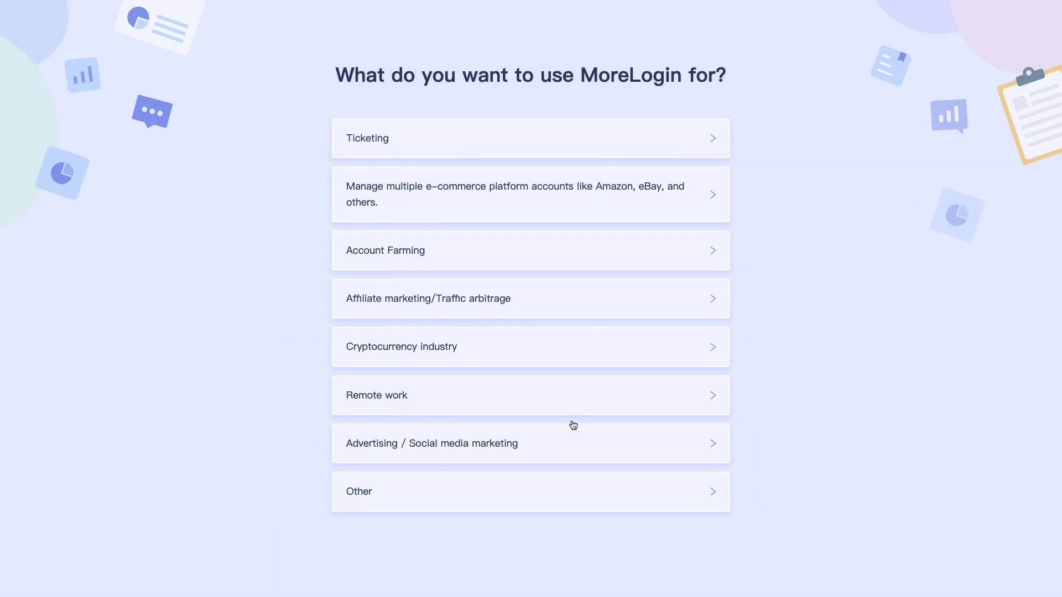
# - Answer the first survey question with managing multiple e-commerce accounts
pyautogui.moveTo(292, 74); pyautogui.dragTo(750, 80)
pyautogui.click(210, 122)
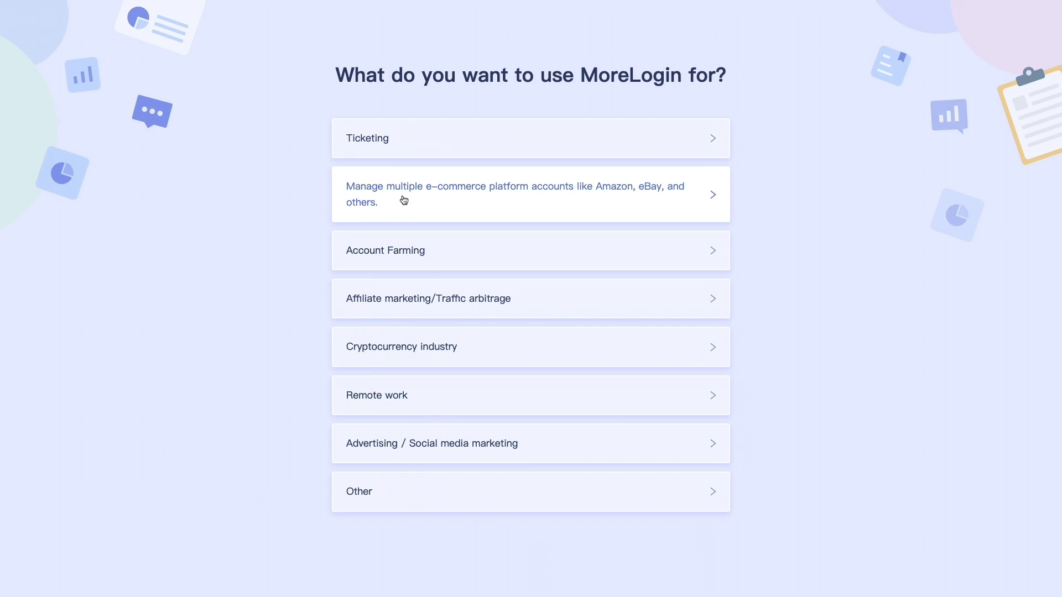
pyautogui.click(513, 210)
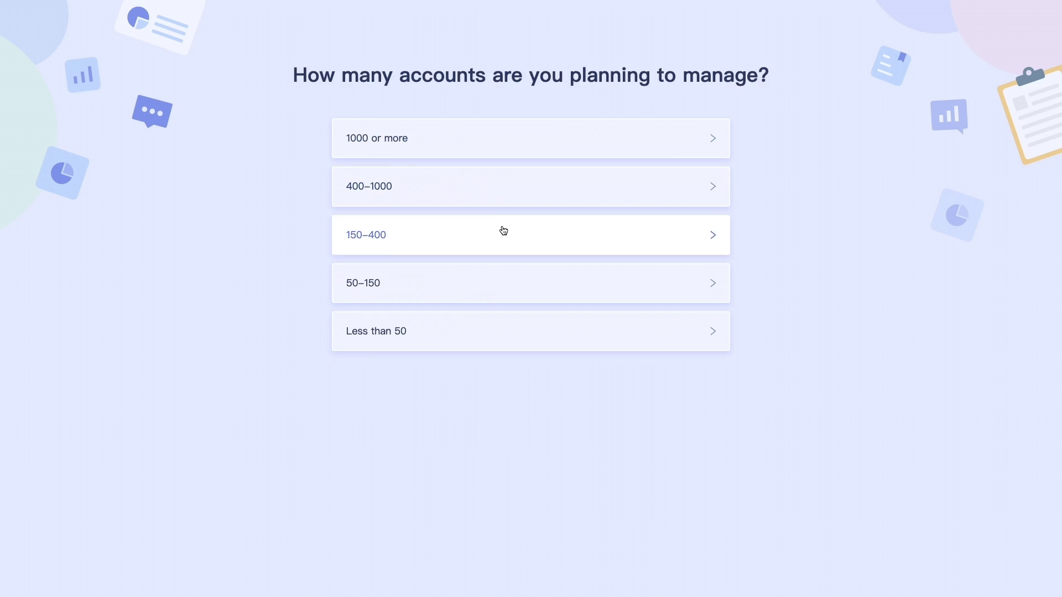
# - Answer that 50–150 accounts are planned and move on to the referral question
pyautogui.moveTo(270, 72); pyautogui.dragTo(830, 73)
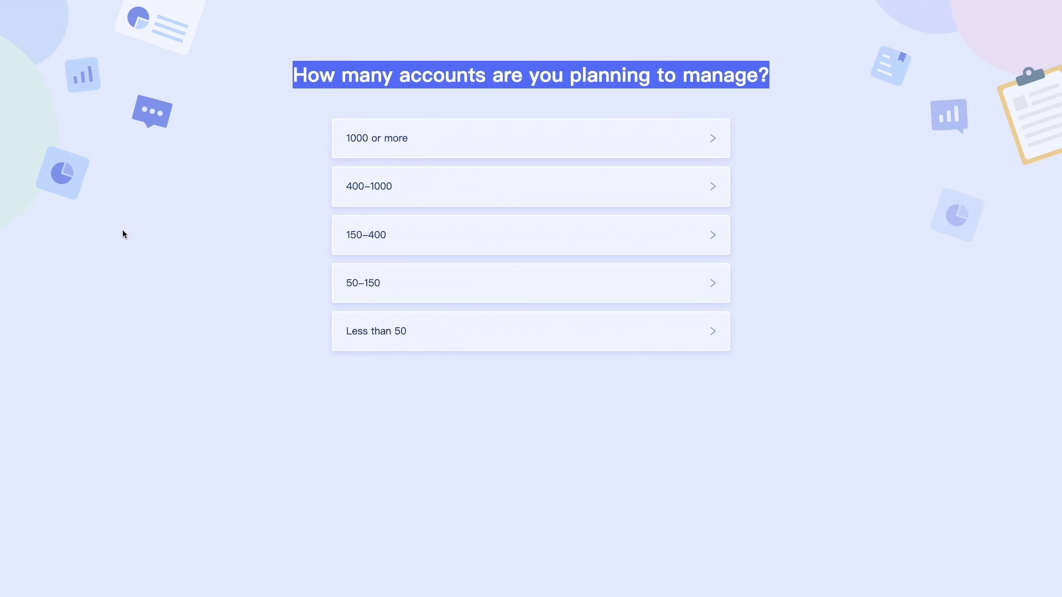
pyautogui.click(125, 321)
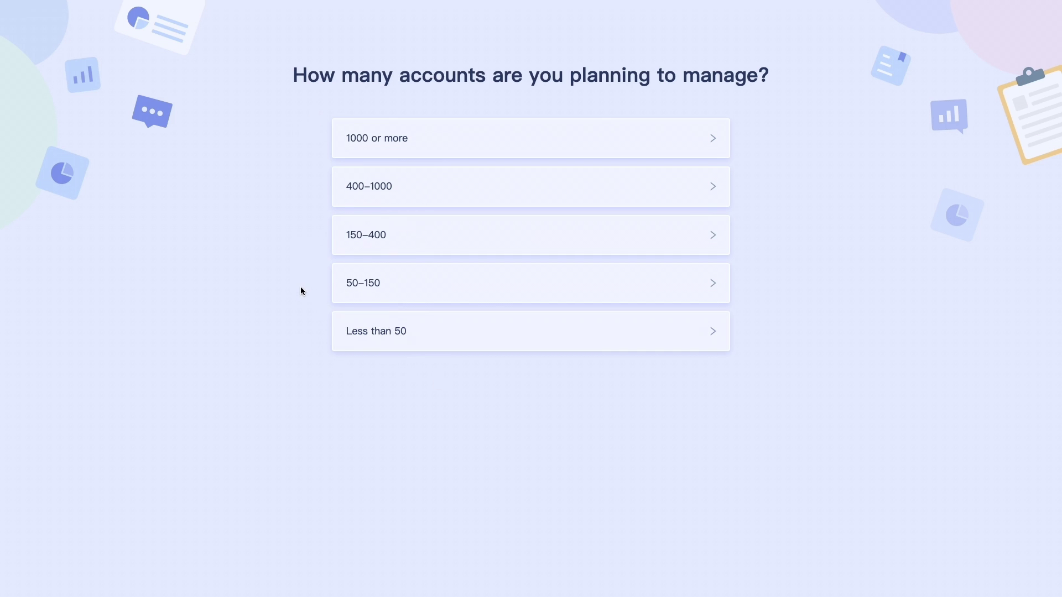
pyautogui.click(366, 297)
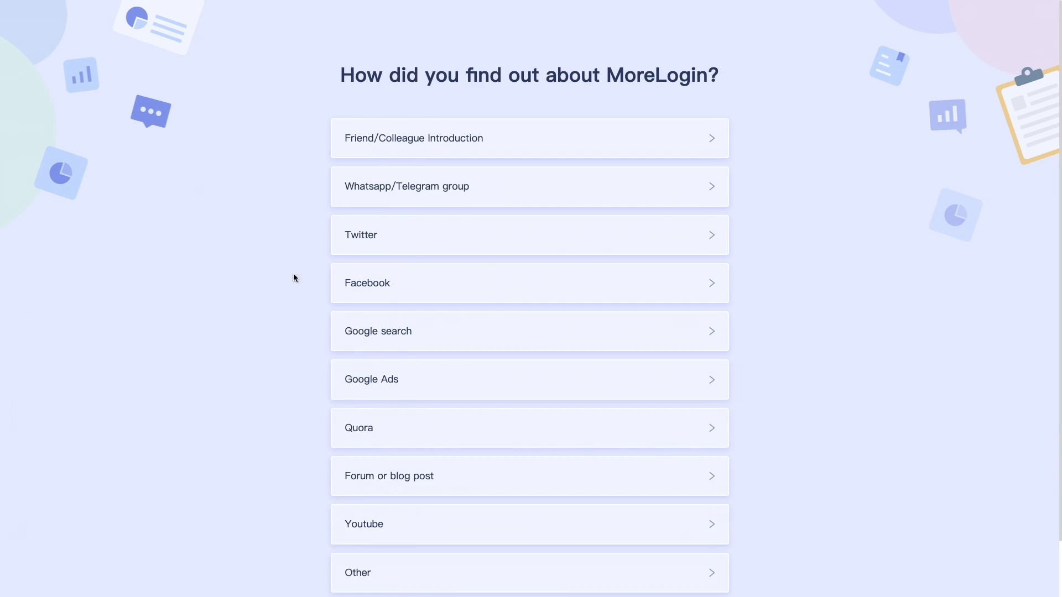
pyautogui.tripleClick(797, 65)
pyautogui.click(212, 265)
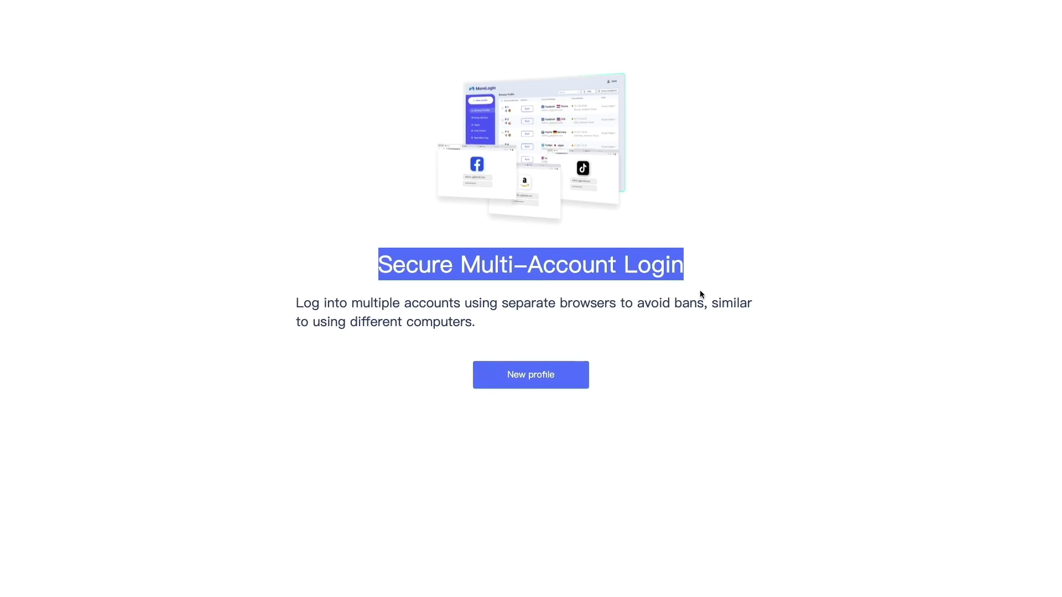
# - Create a new browser profile, P-1, from the welcome page
pyautogui.moveTo(288, 309)
pyautogui.mouseDown()
pyautogui.moveTo(658, 303)
pyautogui.moveTo(706, 308)
pyautogui.moveTo(703, 320)
pyautogui.mouseUp()
pyautogui.click(704, 325)
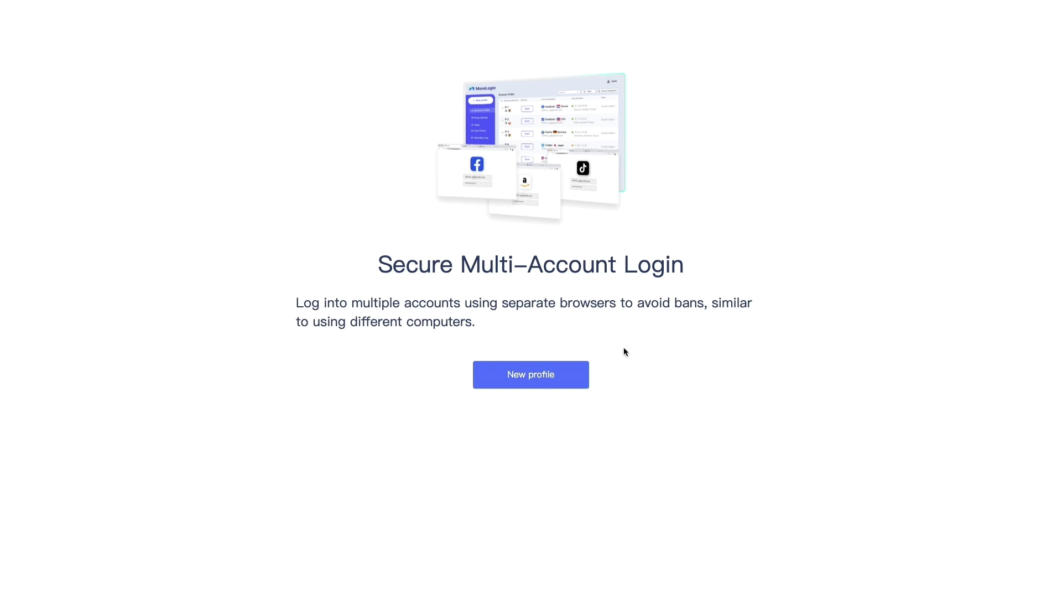
pyautogui.click(533, 379)
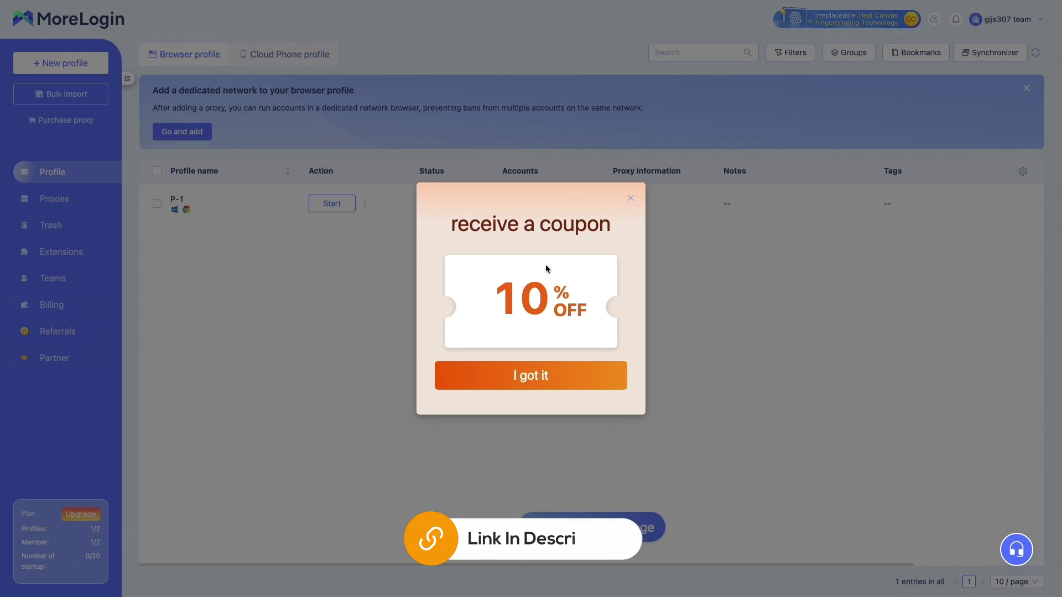
# - Dismiss the coupon, start P-1 and begin a proxy purchase with Europe as the territory
pyautogui.click(522, 378)
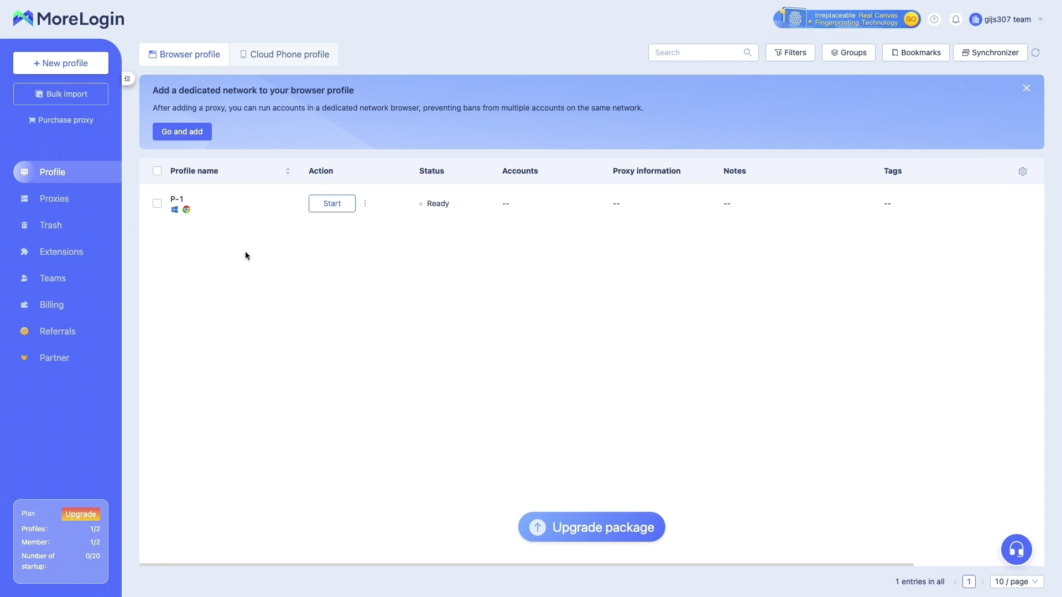
pyautogui.moveTo(166, 218)
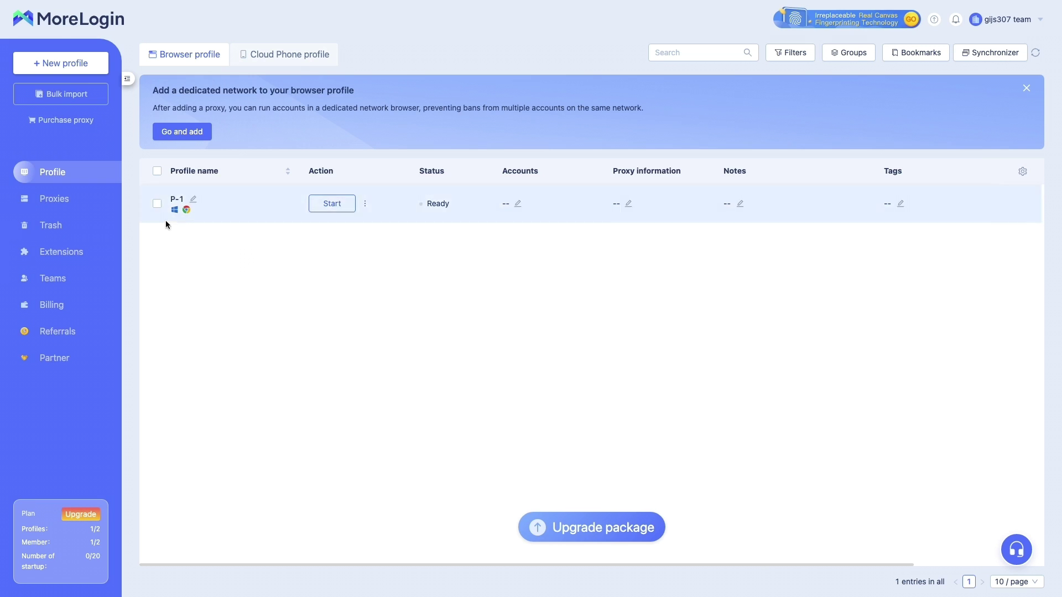
pyautogui.click(325, 207)
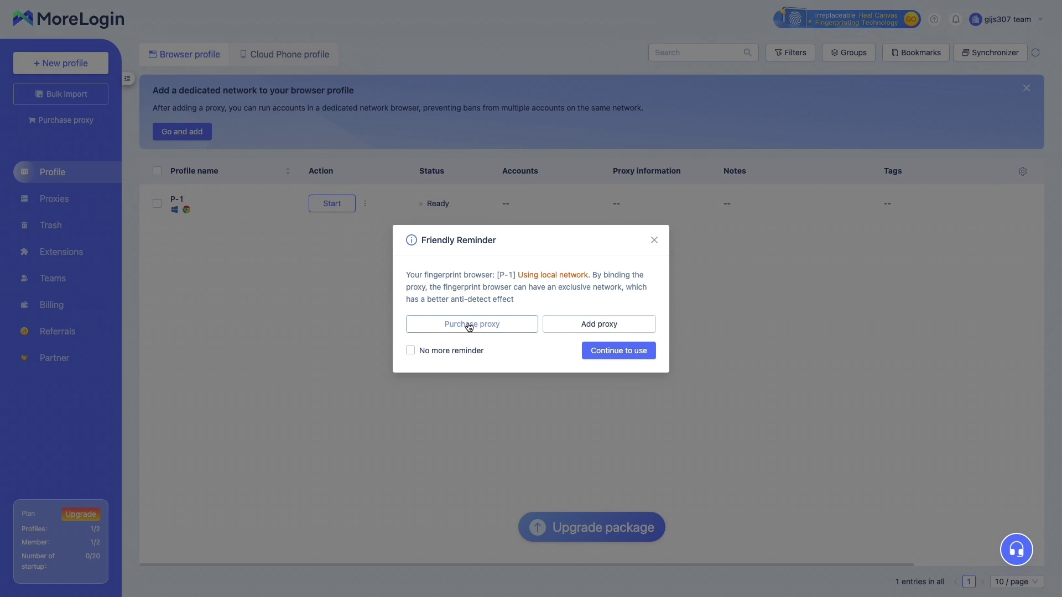
pyautogui.click(513, 325)
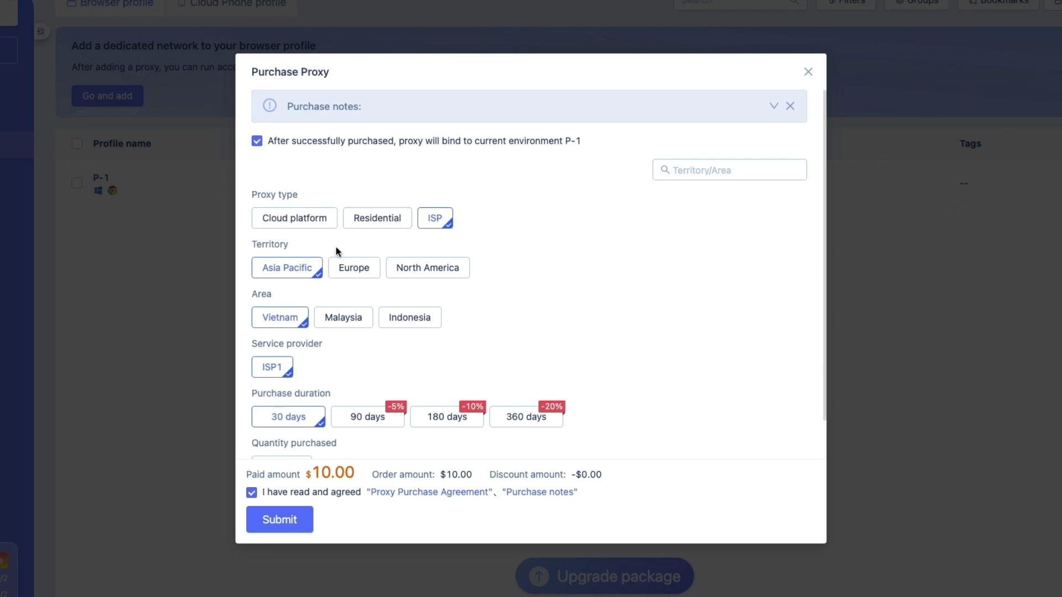
pyautogui.click(355, 269)
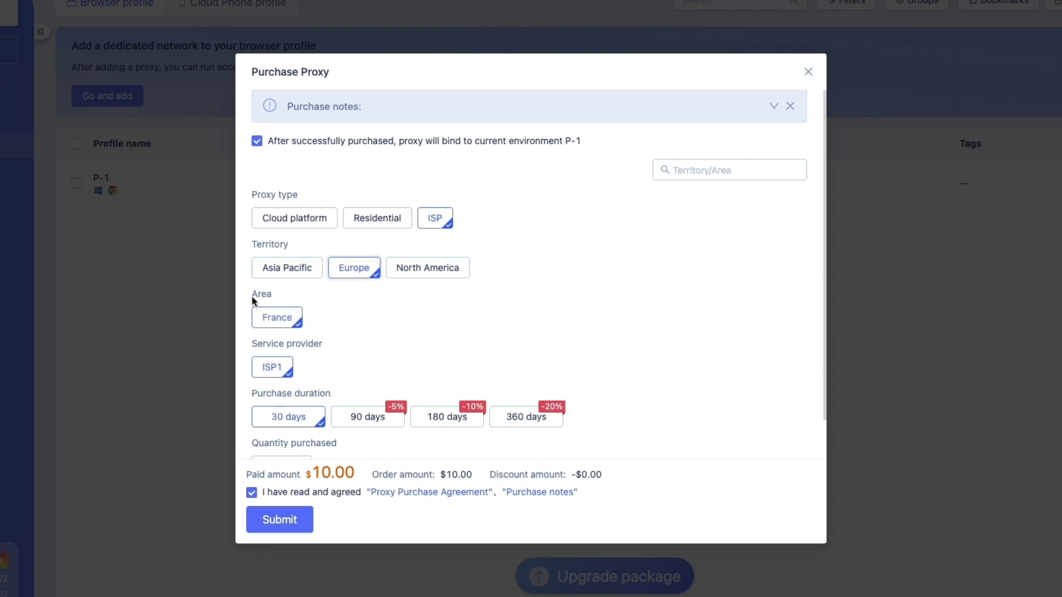
pyautogui.scroll(-1, 355, 373)
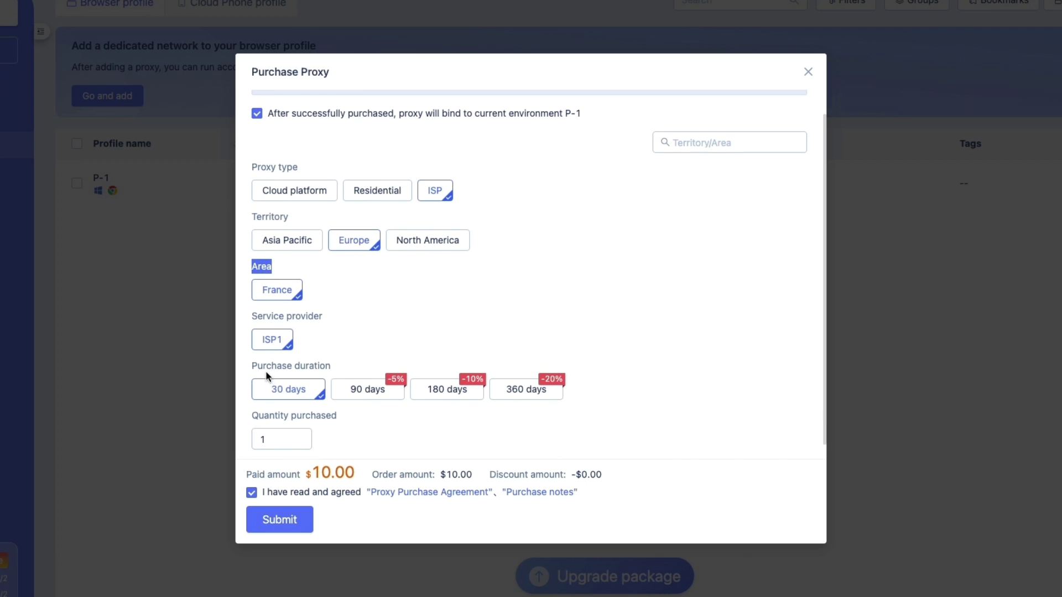
pyautogui.scroll(-1, 421, 438)
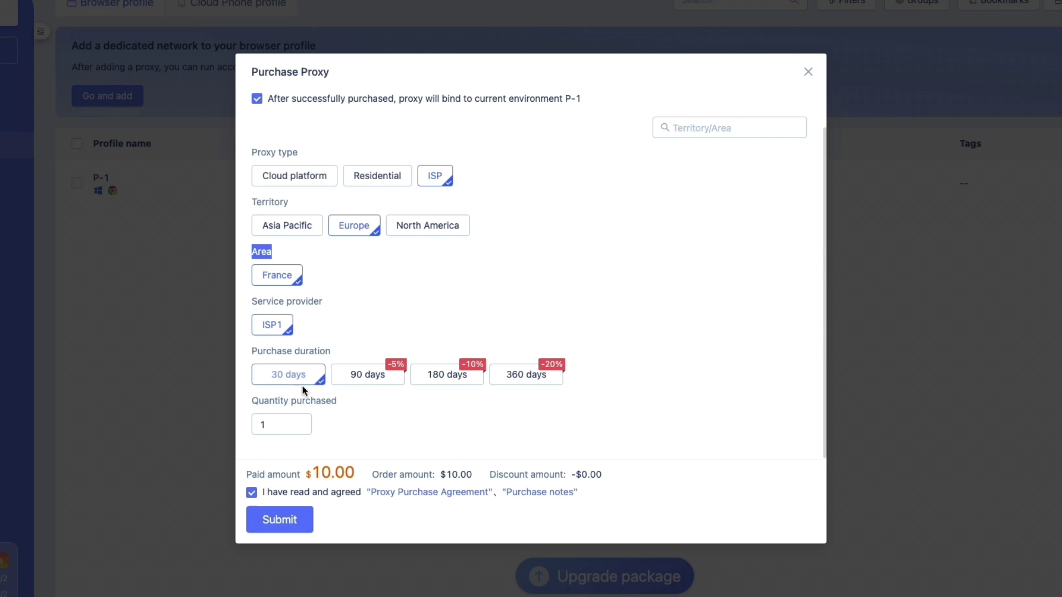
# - Compare 90, 180 and 360-day durations, return to 30 days and try submitting the order
pyautogui.click(367, 378)
pyautogui.click(444, 375)
pyautogui.click(498, 381)
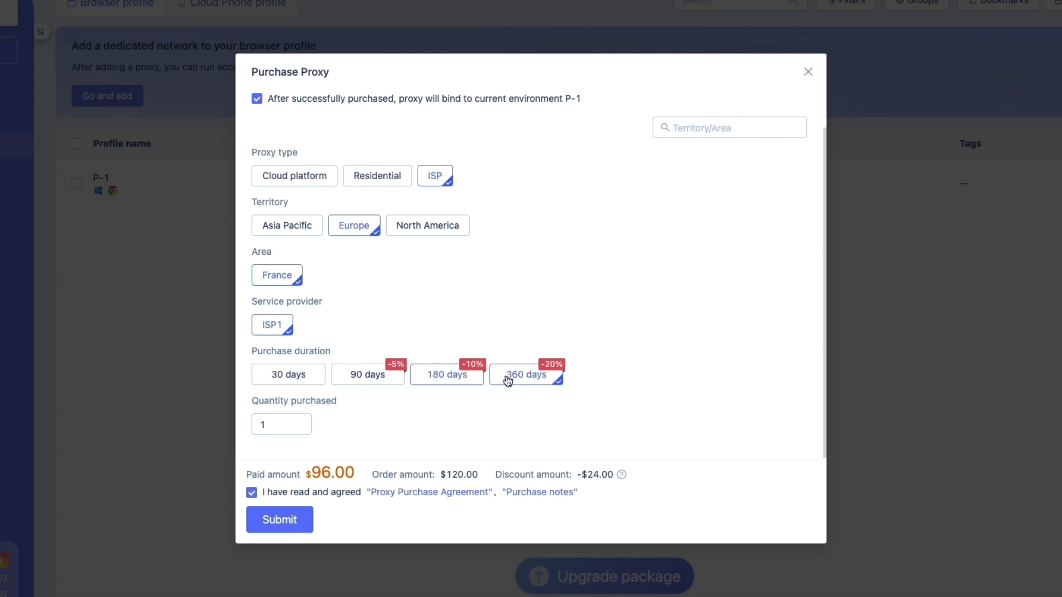
pyautogui.click(290, 383)
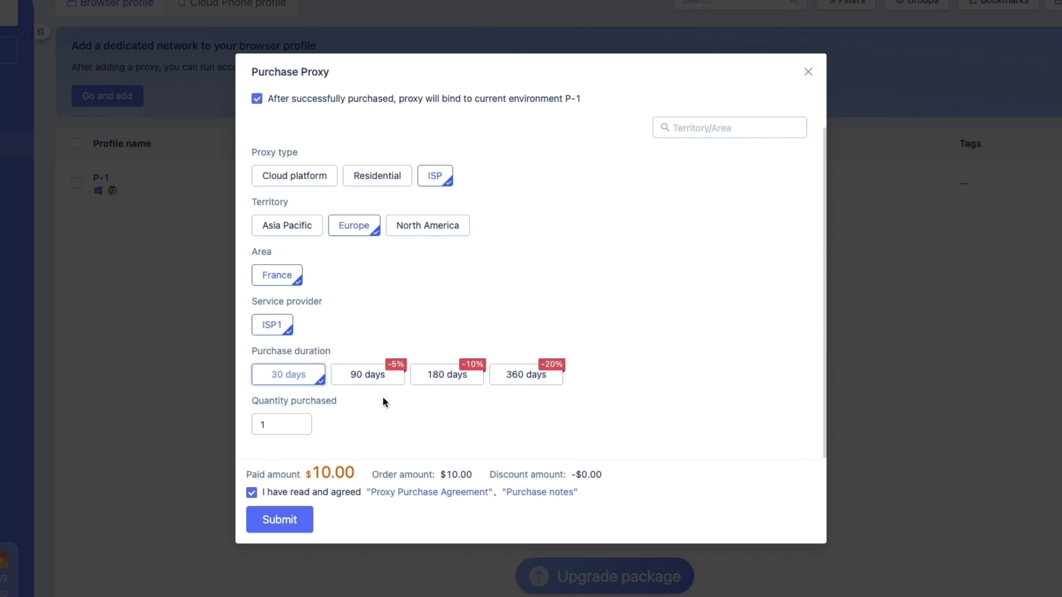
pyautogui.click(291, 523)
pyautogui.moveTo(263, 351); pyautogui.dragTo(328, 352)
pyautogui.click(275, 378)
# - Try a 180-day order, checking the $60.00 amount against $54.00 paid, and compare 360 days
pyautogui.click(446, 383)
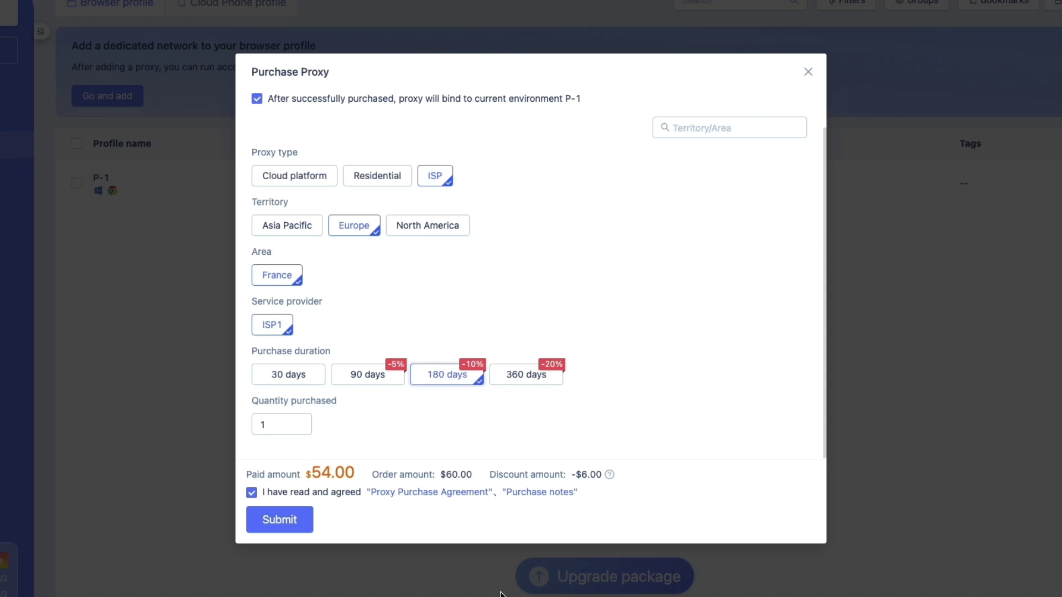
pyautogui.click(280, 520)
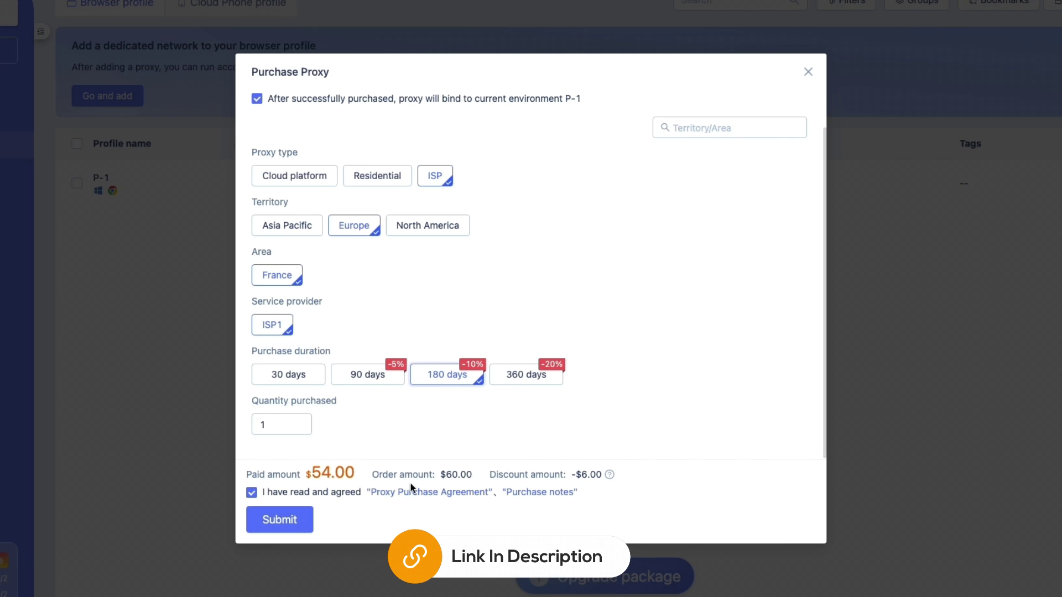
pyautogui.moveTo(443, 475); pyautogui.dragTo(475, 479)
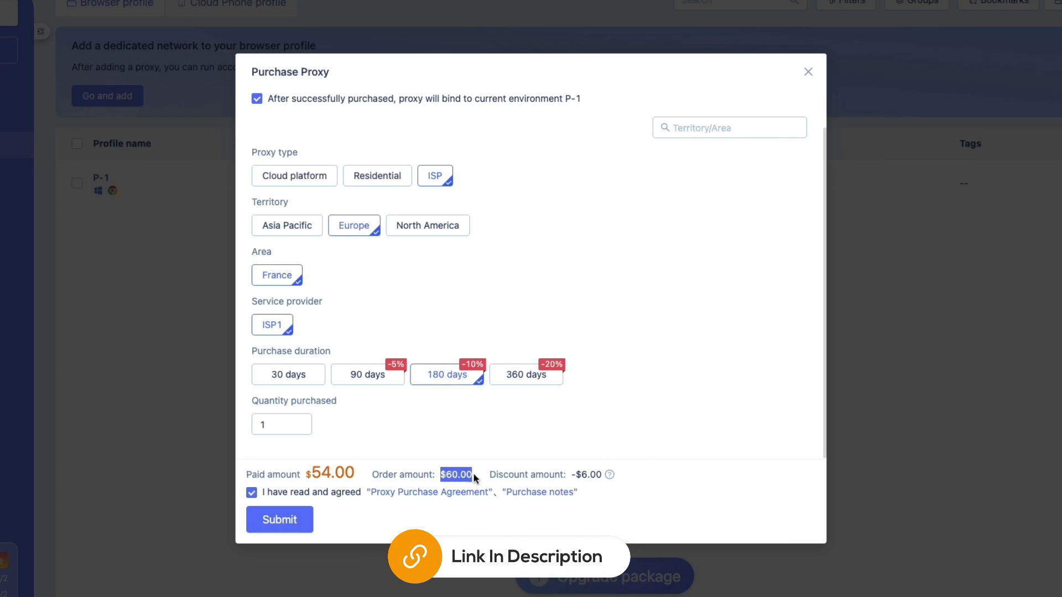
pyautogui.moveTo(306, 475); pyautogui.dragTo(370, 475)
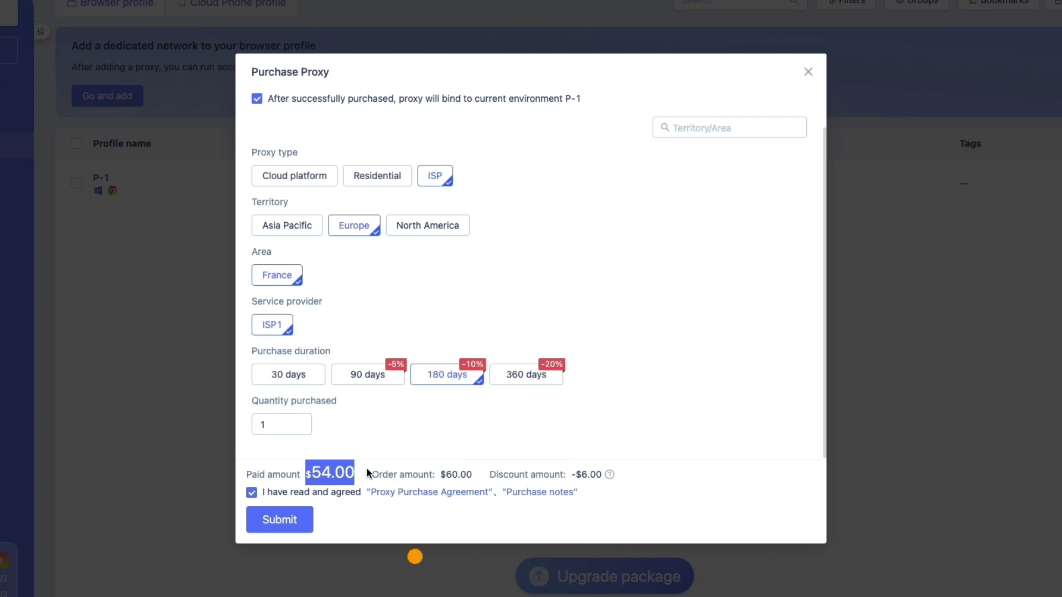
pyautogui.click(535, 377)
pyautogui.click(462, 385)
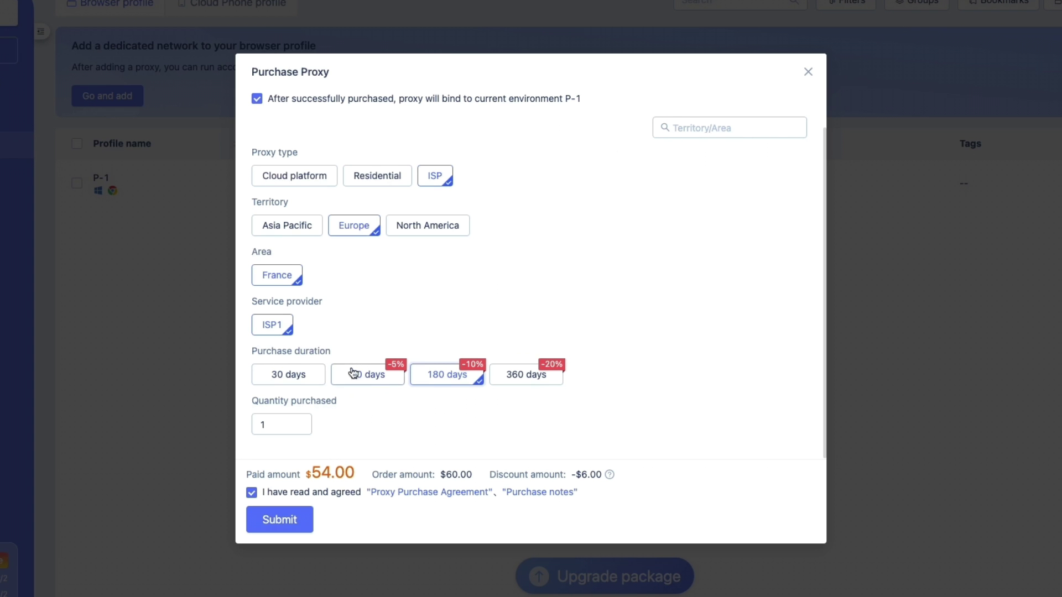
# - Abandon the proxy purchase and quick-create a profile using Chrome on macOS
pyautogui.click(810, 76)
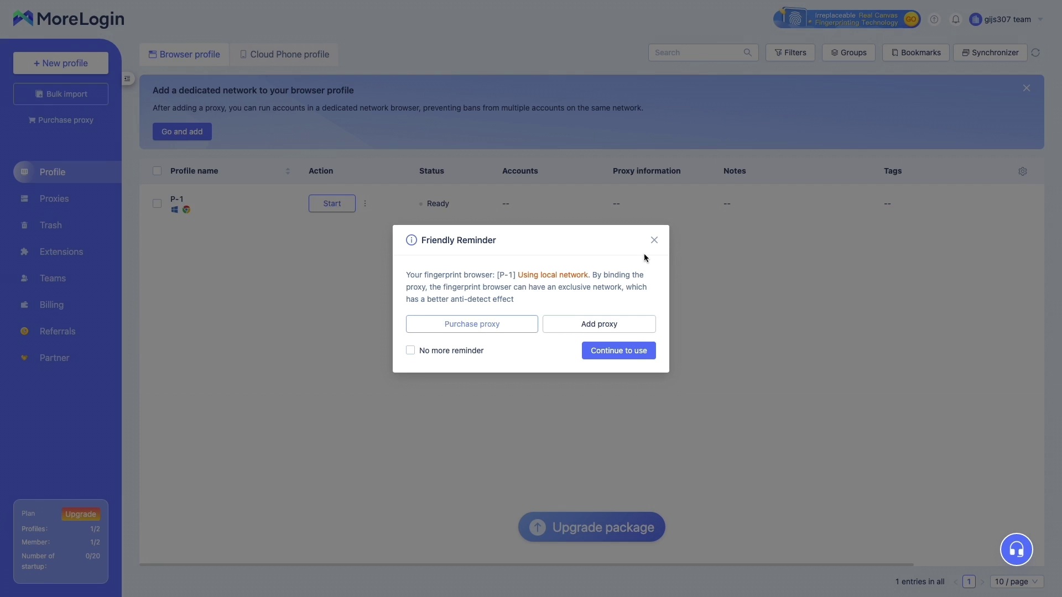
pyautogui.click(652, 241)
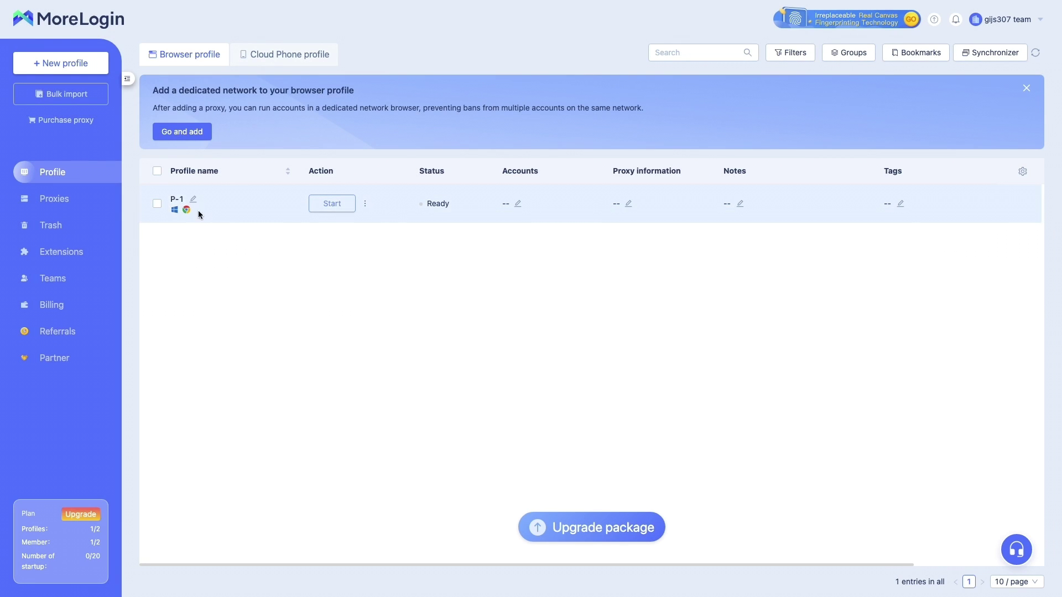
pyautogui.moveTo(183, 204)
pyautogui.click(60, 63)
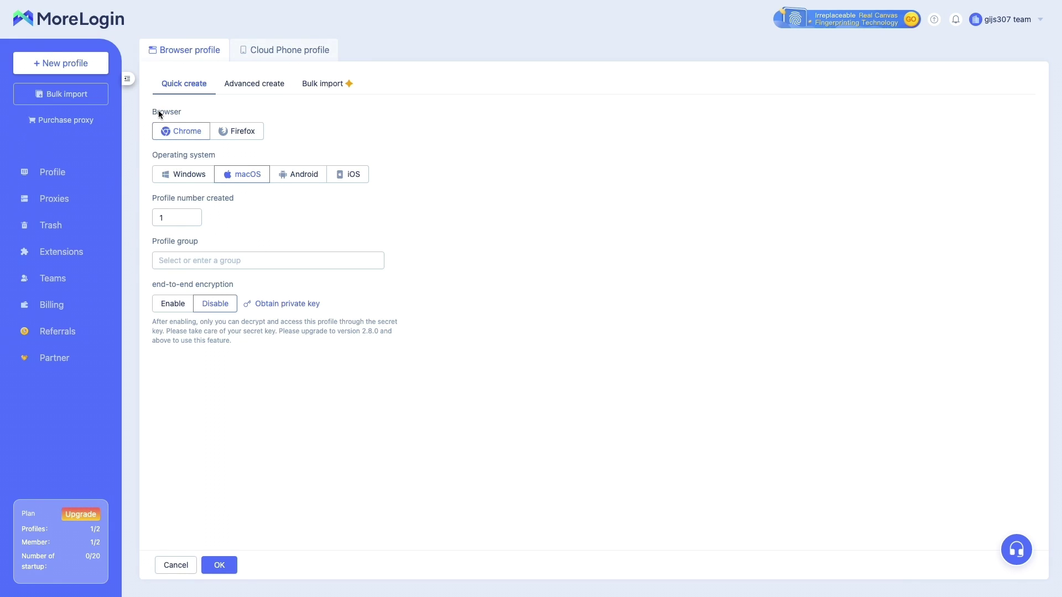
pyautogui.moveTo(158, 112); pyautogui.dragTo(179, 112)
pyautogui.click(254, 134)
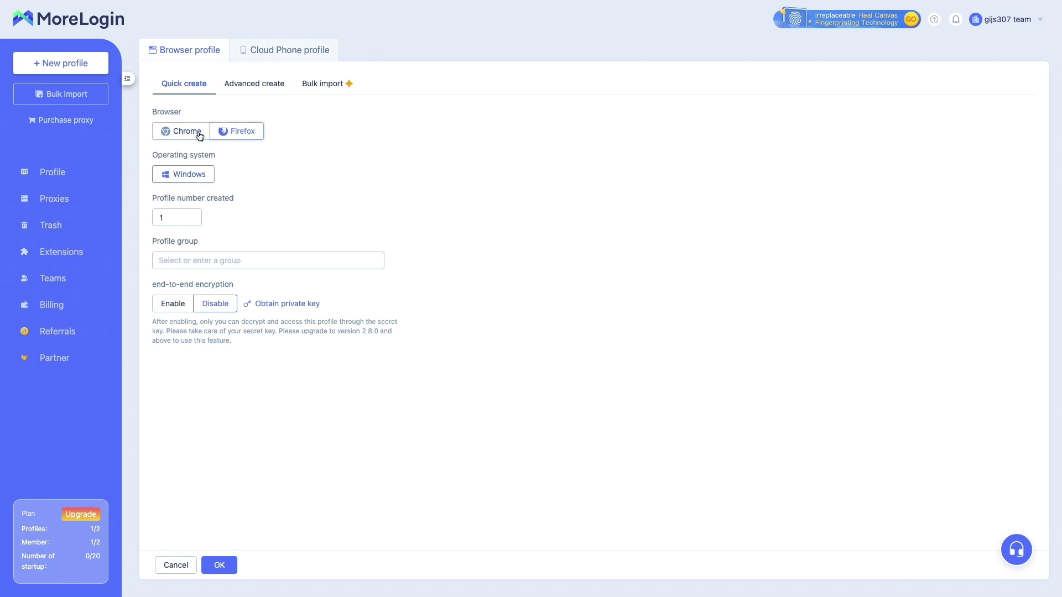
pyautogui.click(197, 135)
pyautogui.moveTo(173, 155); pyautogui.dragTo(225, 155)
pyautogui.click(225, 173)
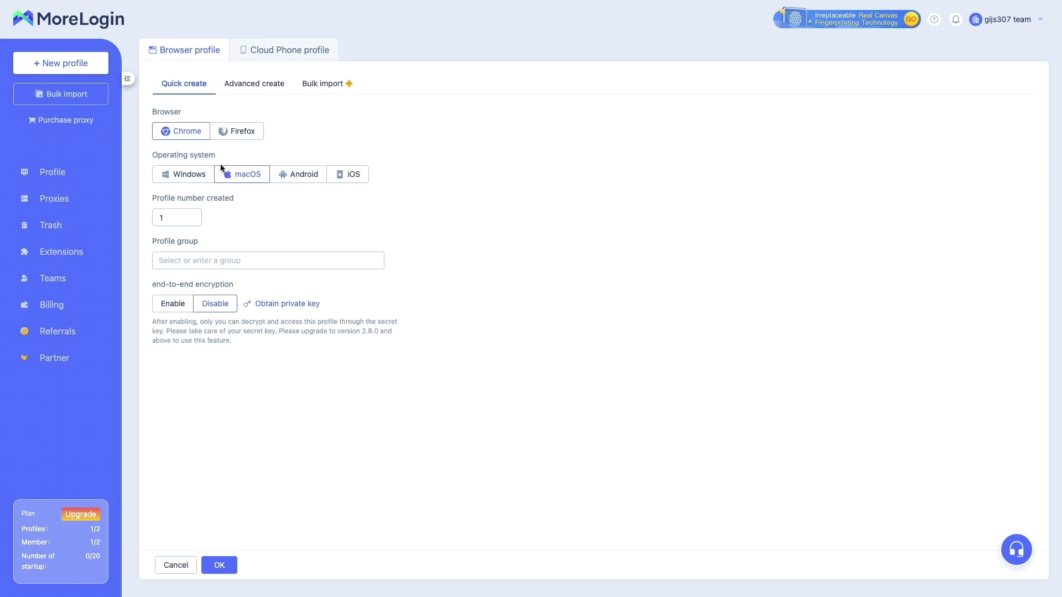
# - Review the remaining quick-create options for one profile and confirm creating P-2
pyautogui.click(247, 201)
pyautogui.moveTo(152, 242); pyautogui.dragTo(222, 254)
pyautogui.click(203, 249)
pyautogui.click(275, 291)
pyautogui.moveTo(195, 340); pyautogui.dragTo(138, 324)
pyautogui.click(262, 348)
pyautogui.click(219, 566)
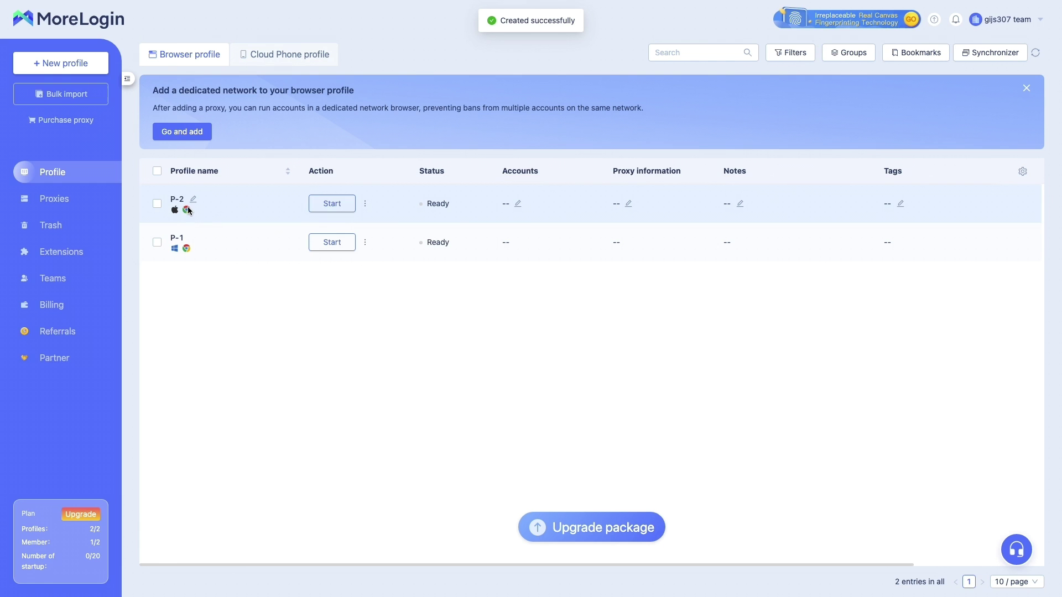
pyautogui.click(343, 210)
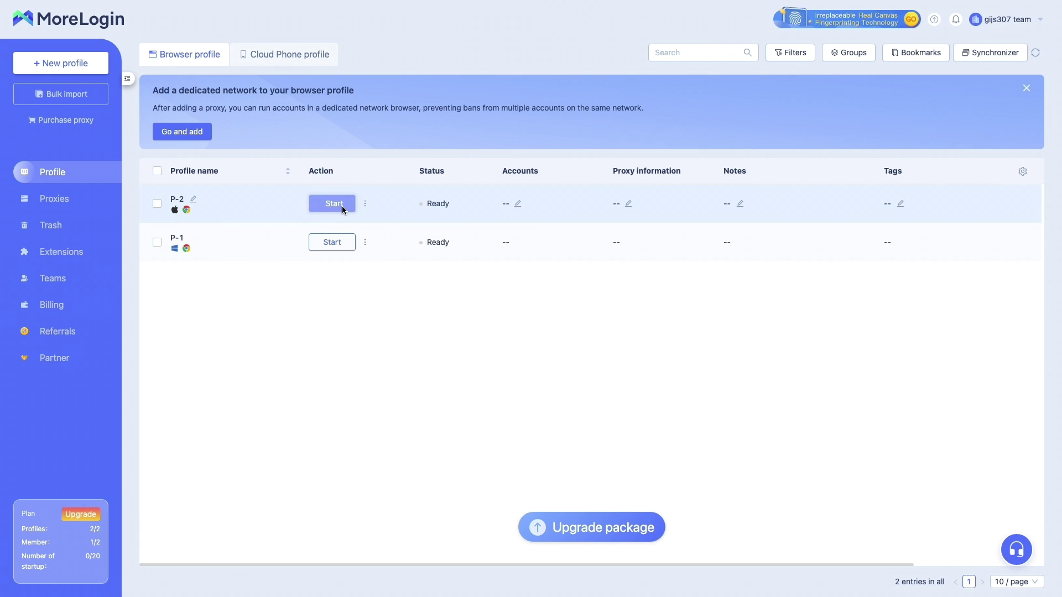
pyautogui.click(472, 326)
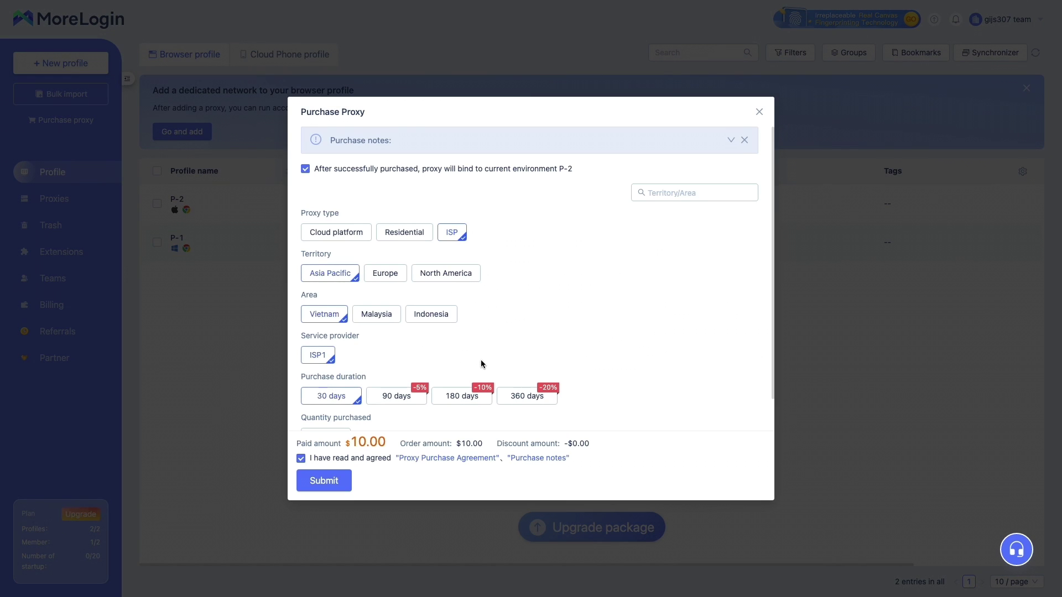
pyautogui.click(759, 112)
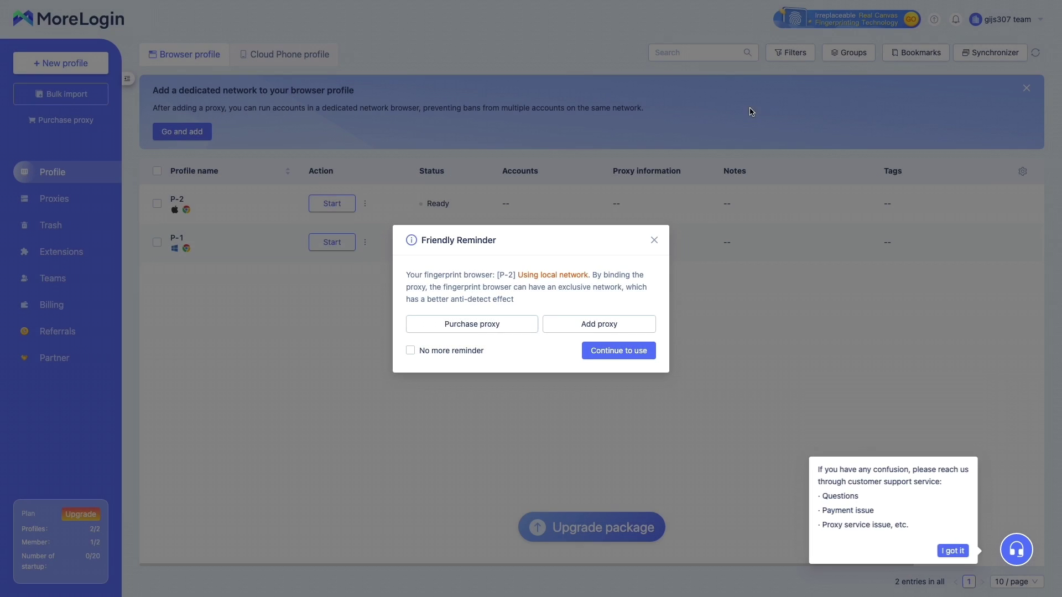
pyautogui.click(655, 239)
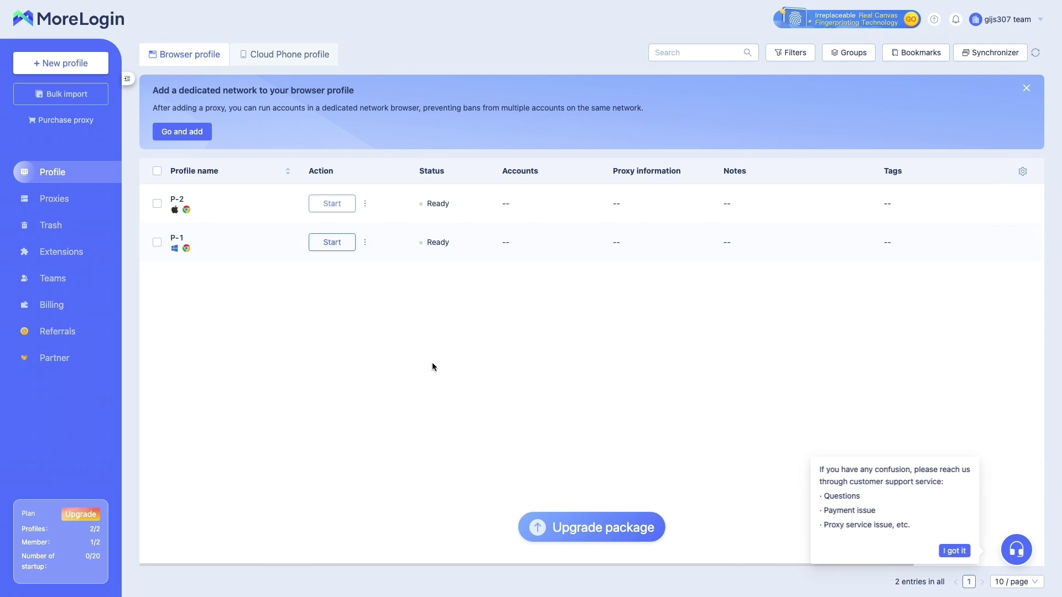
# - From the Proxies page, reopen the proxy purchase form and try 90 and 180-day durations
pyautogui.click(51, 204)
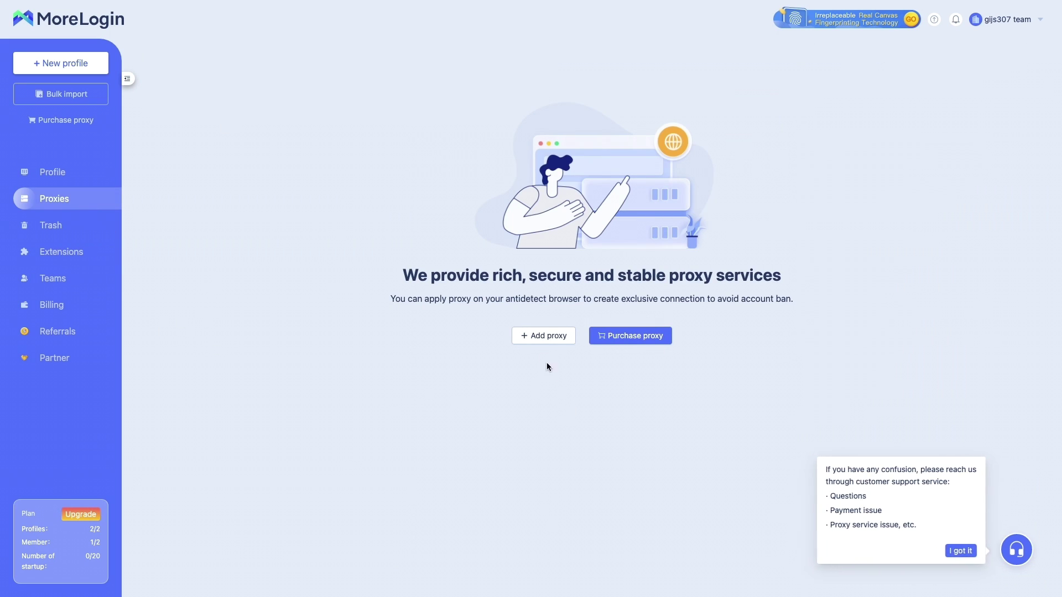
pyautogui.click(541, 336)
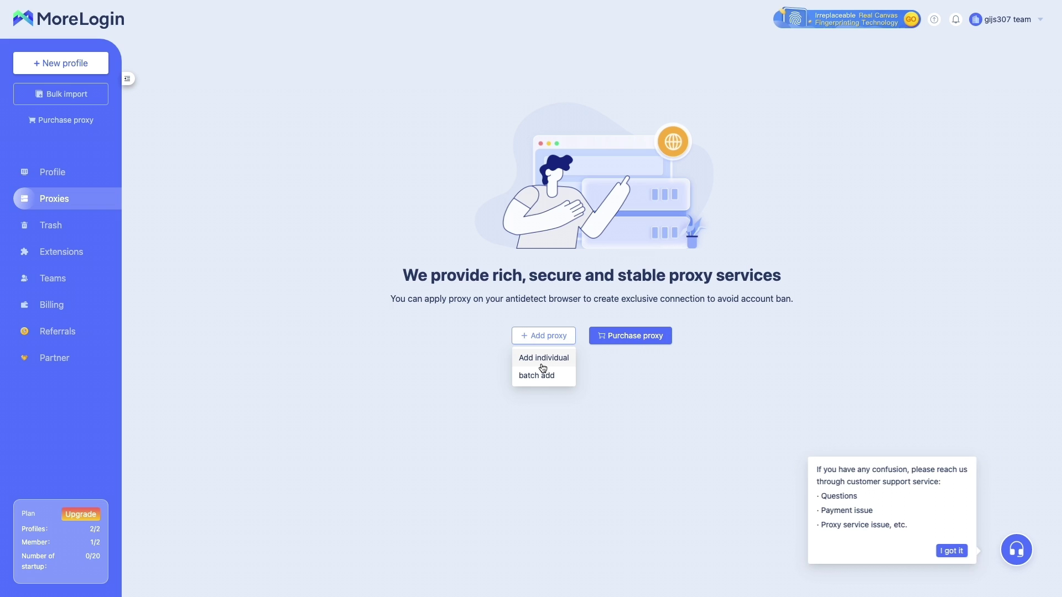
pyautogui.click(624, 338)
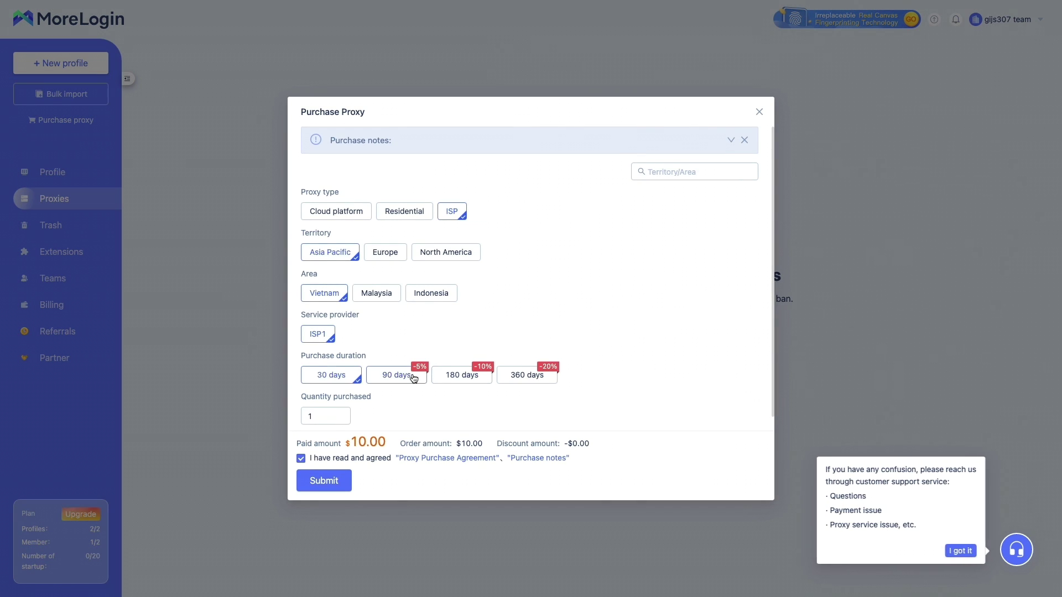
pyautogui.click(394, 374)
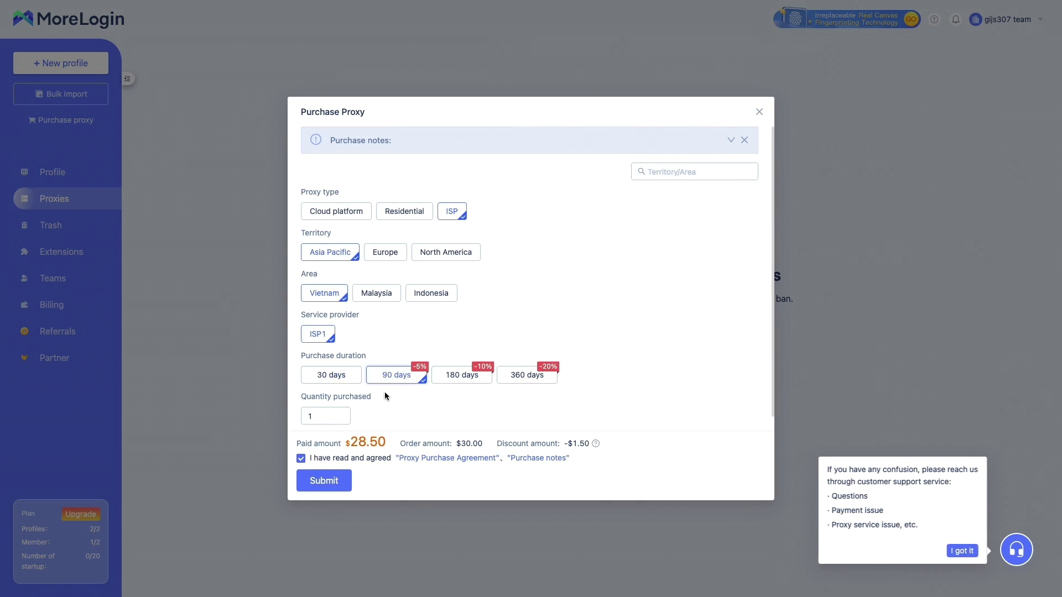
pyautogui.click(463, 376)
# - Visit the Extensions and Teams pages, then bring up the Billing overview for the Free plan
pyautogui.click(52, 257)
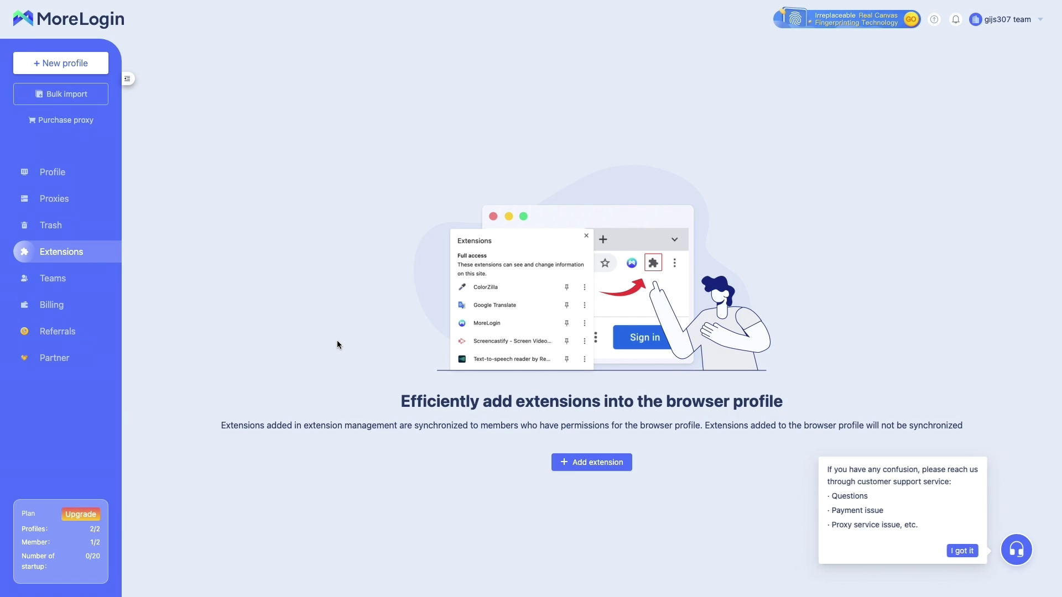
pyautogui.click(68, 281)
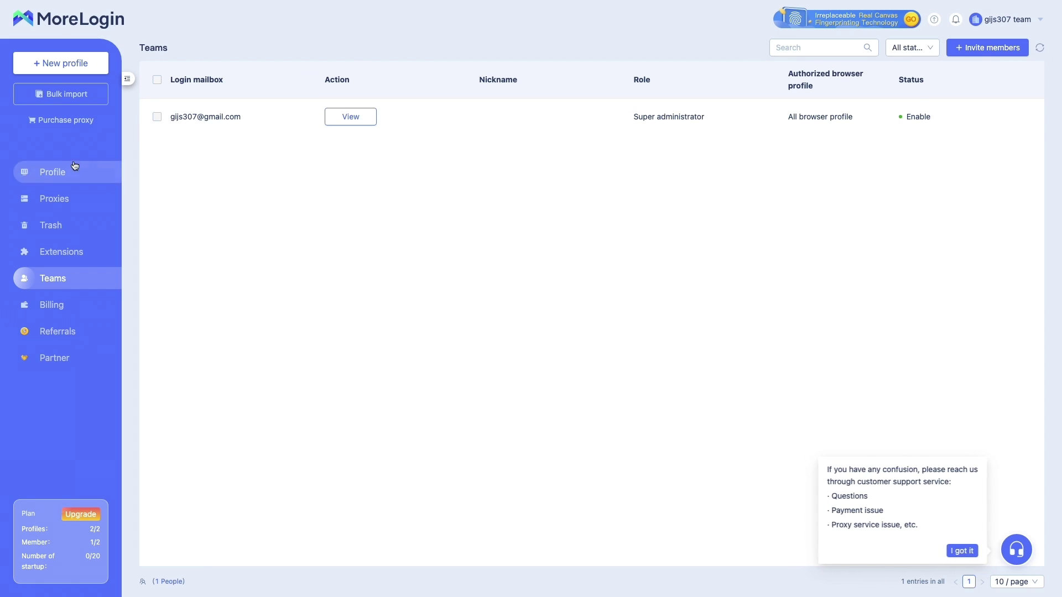
pyautogui.click(63, 307)
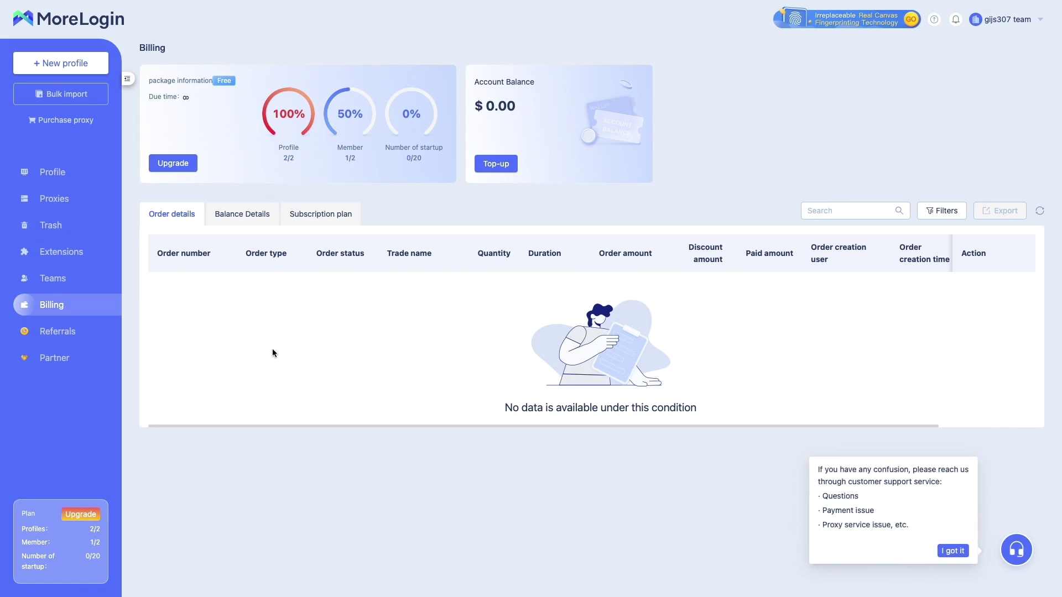
pyautogui.click(274, 115)
pyautogui.click(430, 171)
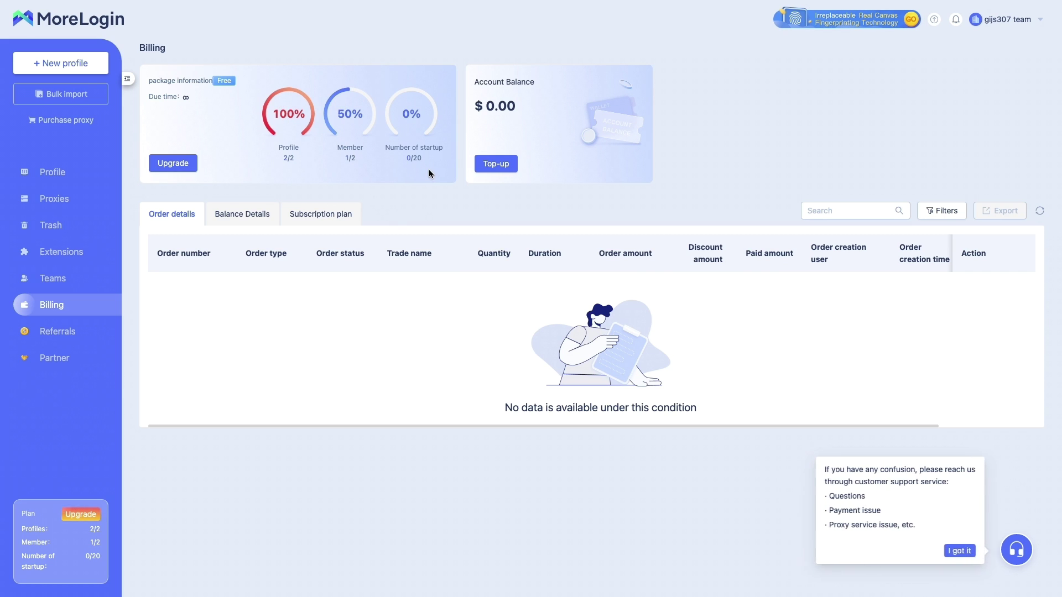
pyautogui.click(172, 163)
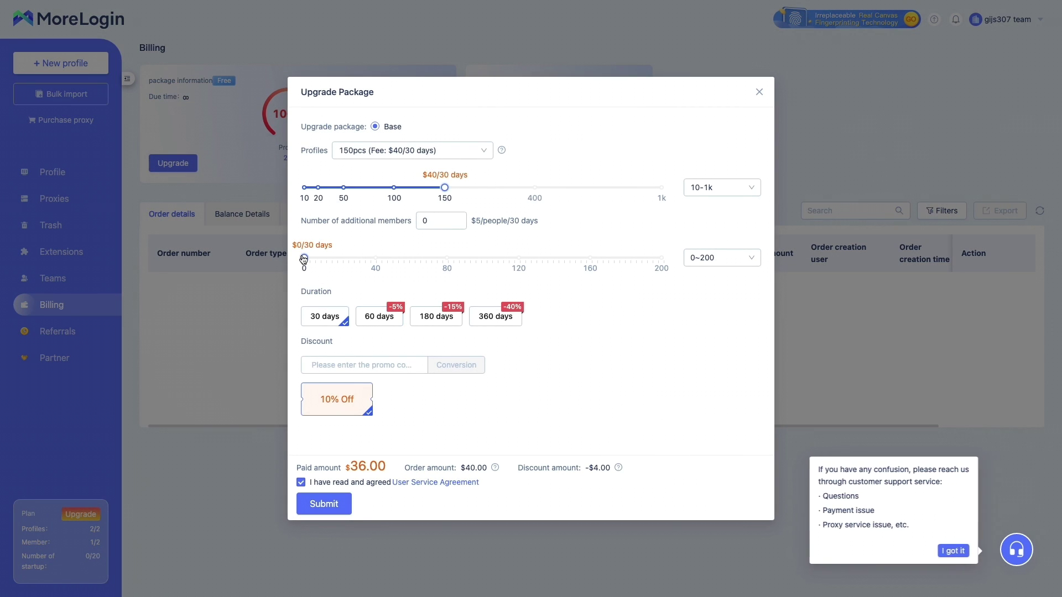
pyautogui.click(357, 155)
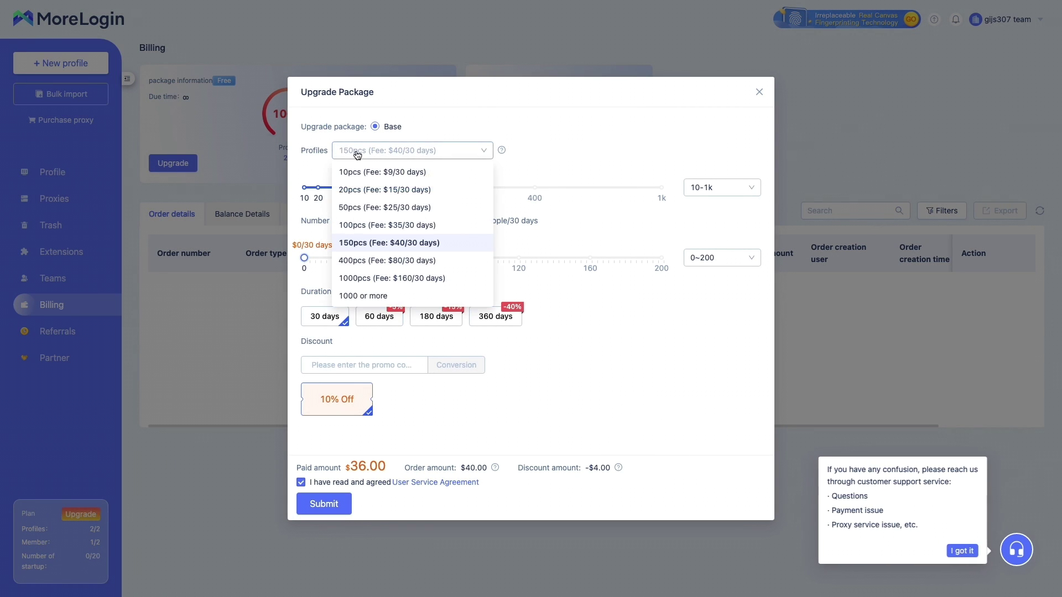
pyautogui.click(352, 208)
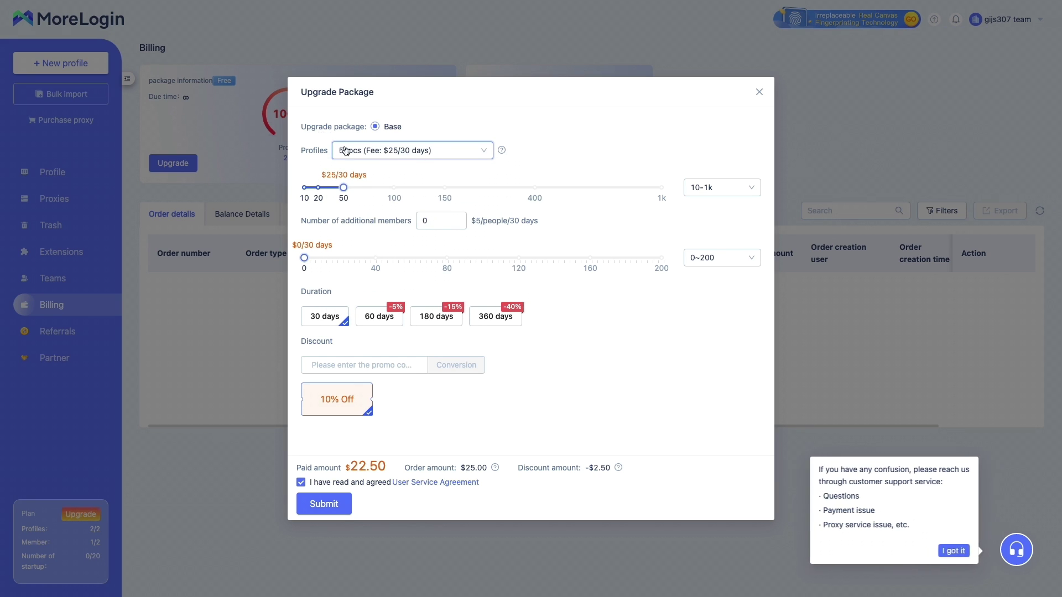
pyautogui.moveTo(304, 258)
pyautogui.mouseDown()
pyautogui.moveTo(329, 259)
pyautogui.moveTo(313, 258)
pyautogui.mouseUp()
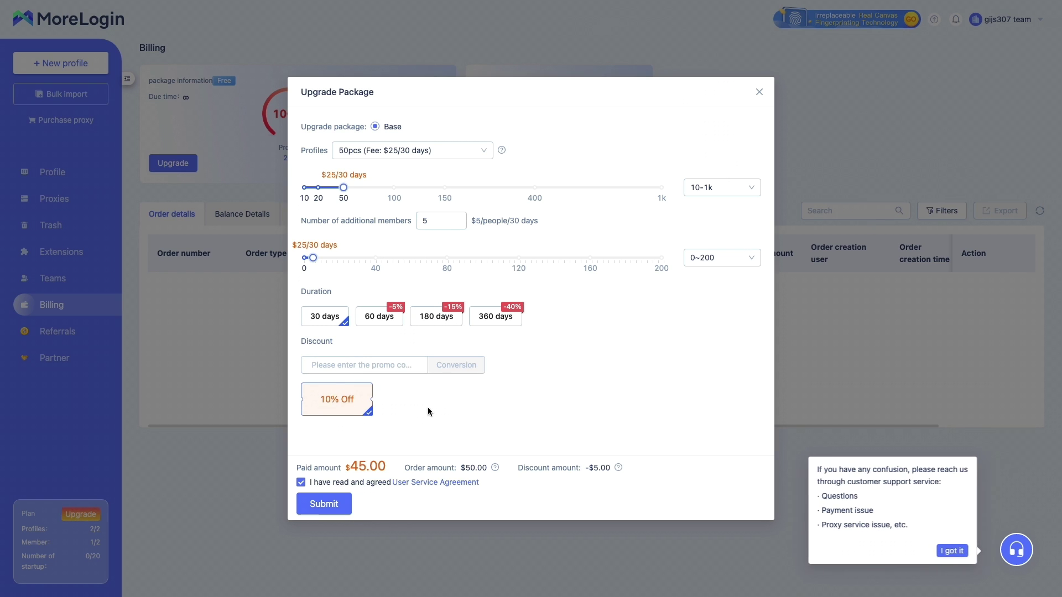
pyautogui.click(332, 399)
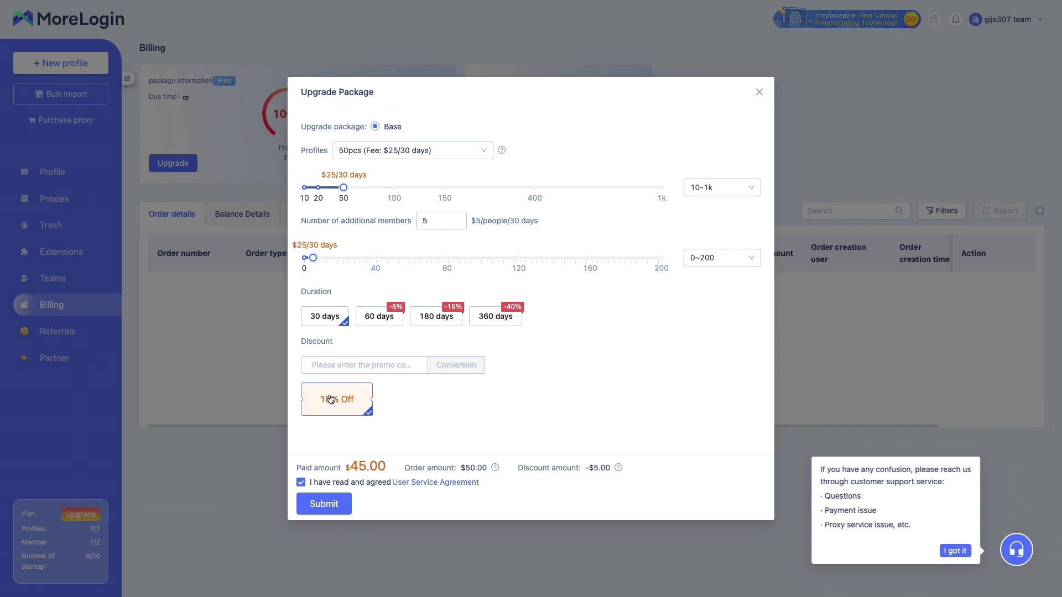
pyautogui.press('Escape')
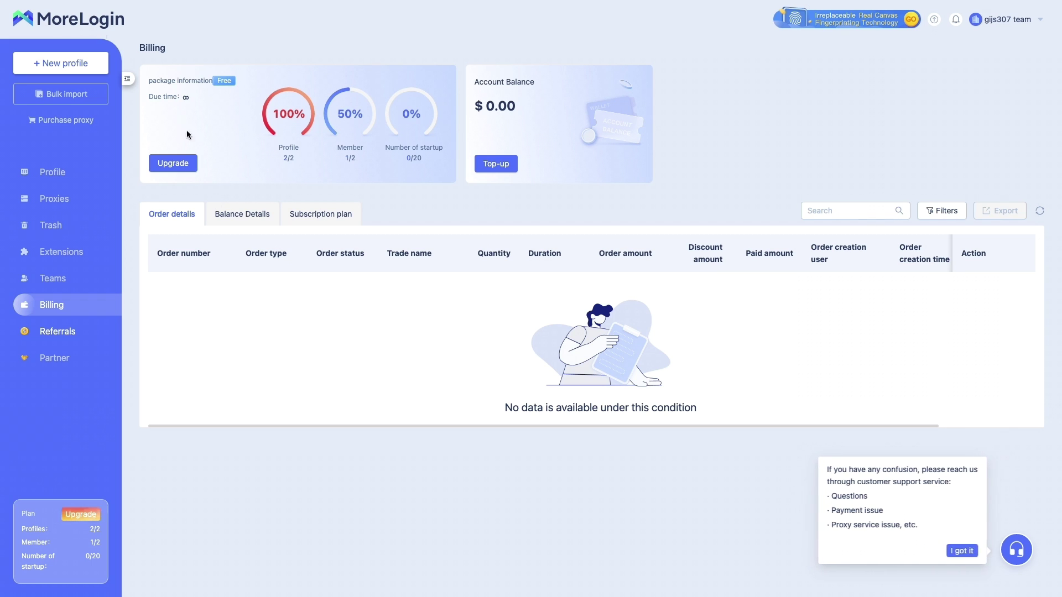
# - Return to the Profile list showing P-1 and P-2 as Ready
pyautogui.click(76, 171)
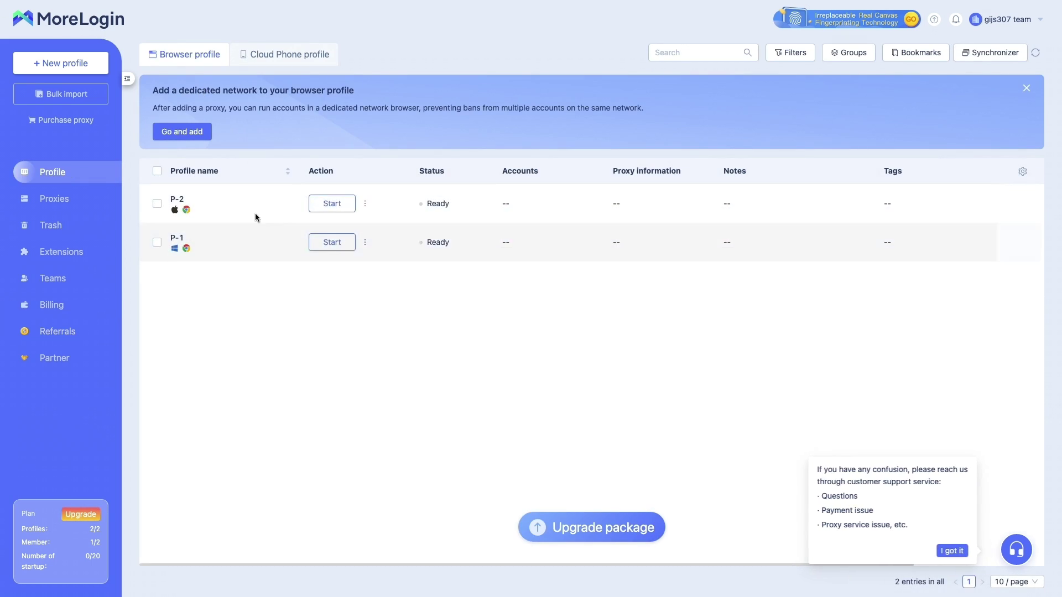